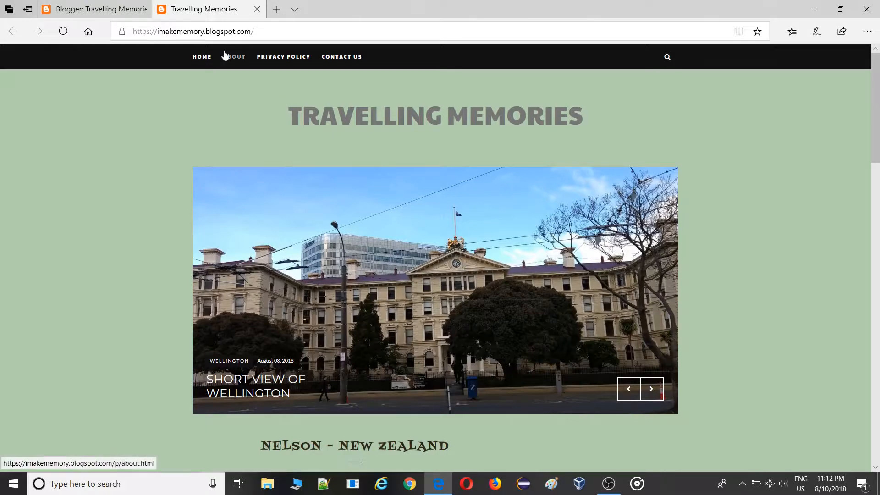
- Open a new browser tab headed for freenom.com alongside the Blogger blog
left_click(275, 9)
type("freenom.com/en/index.html?lang=en")
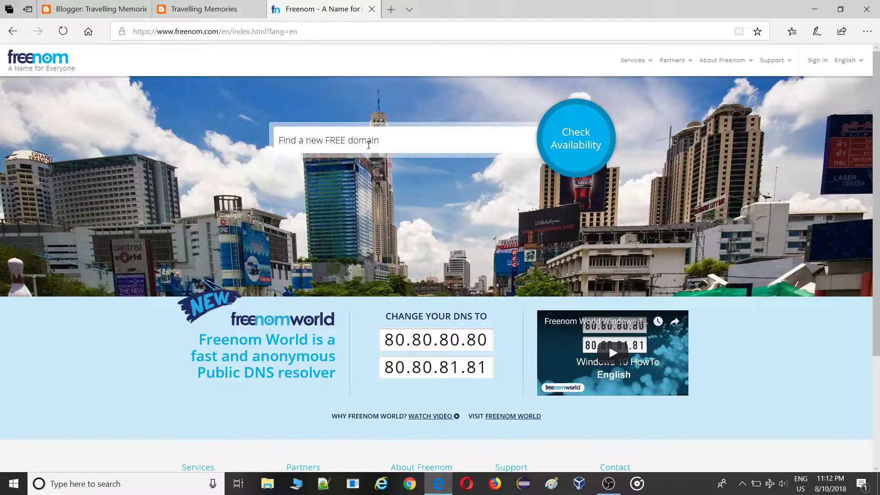
- Search Freenom for 'travelurway' to list the free available extensions
left_click(368, 142)
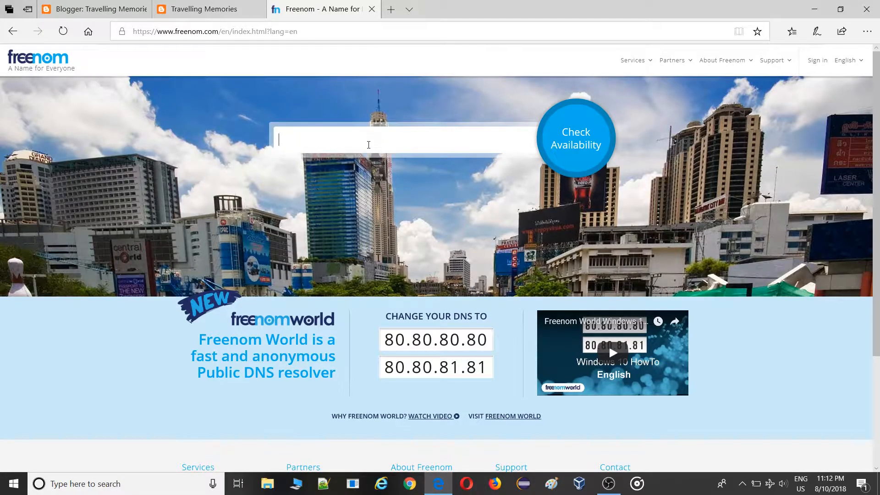
type("travel")
type("urway")
key("Return")
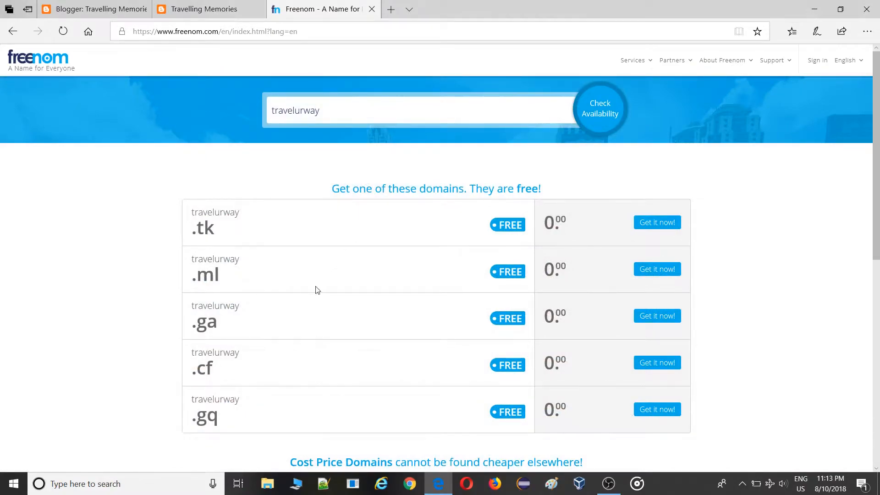
scroll(316, 290, "down", 1)
scroll(316, 289, "up", 1)
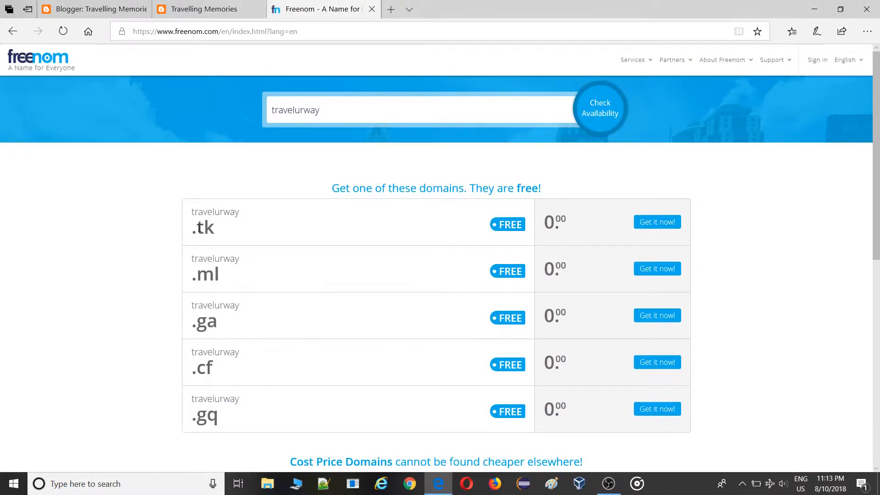
scroll(487, 243, "down", 1)
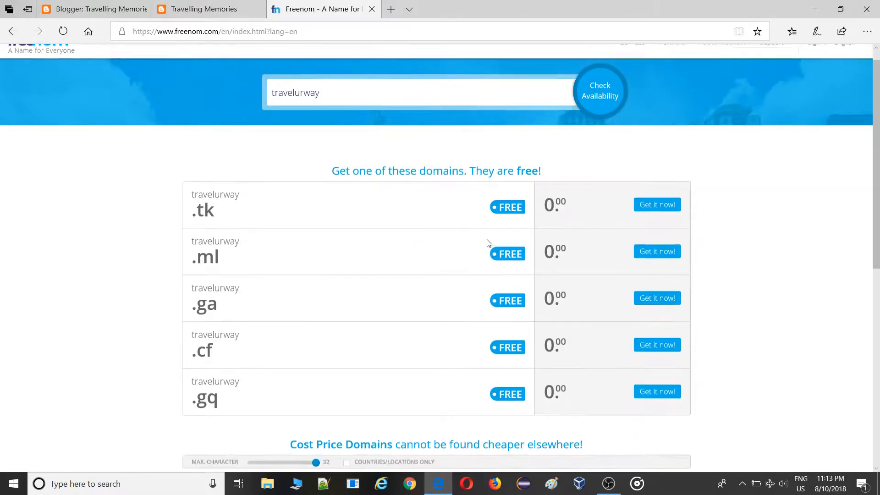
scroll(487, 243, "down", 1)
scroll(487, 243, "down", 1)
scroll(487, 243, "down", 1)
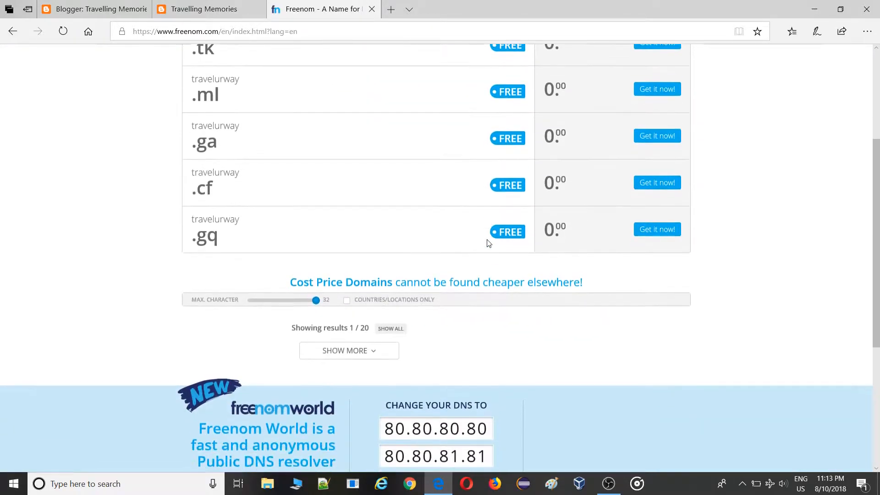
scroll(487, 243, "down", 1)
scroll(488, 243, "up", 5)
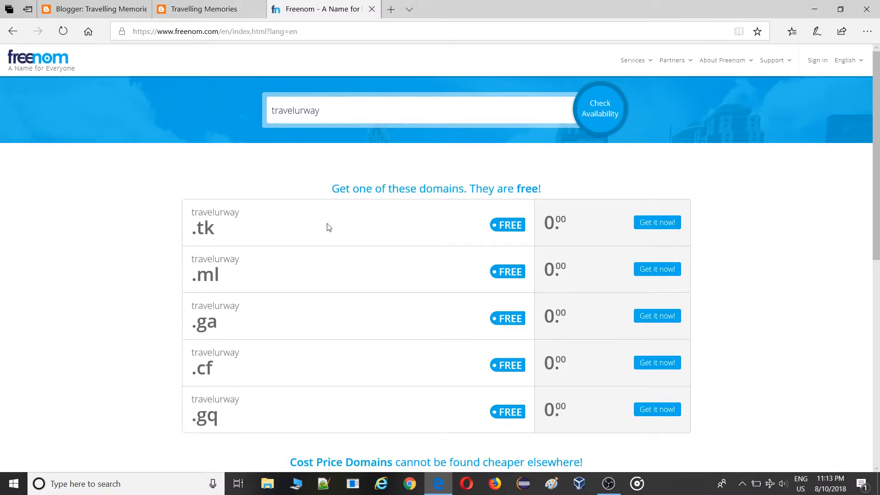
- Claim travelurway.tk, choose 12 Months @ FREE and continue to Review & Checkout
left_click(657, 223)
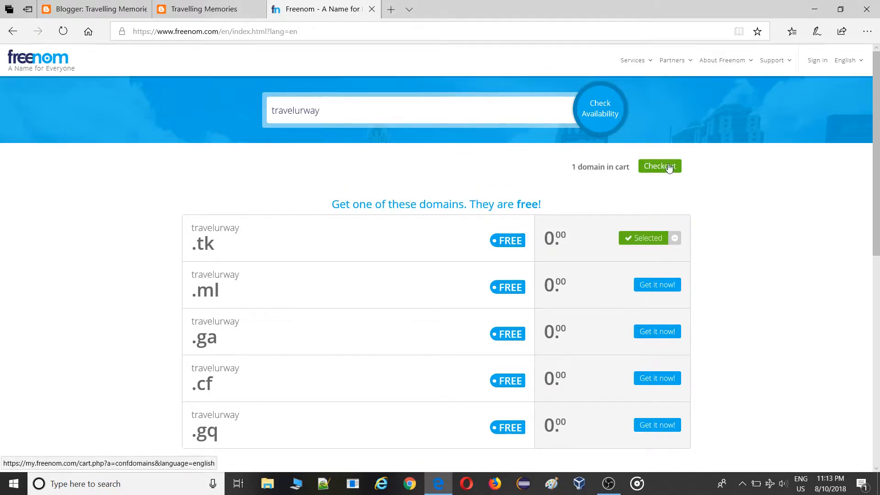
left_click(668, 169)
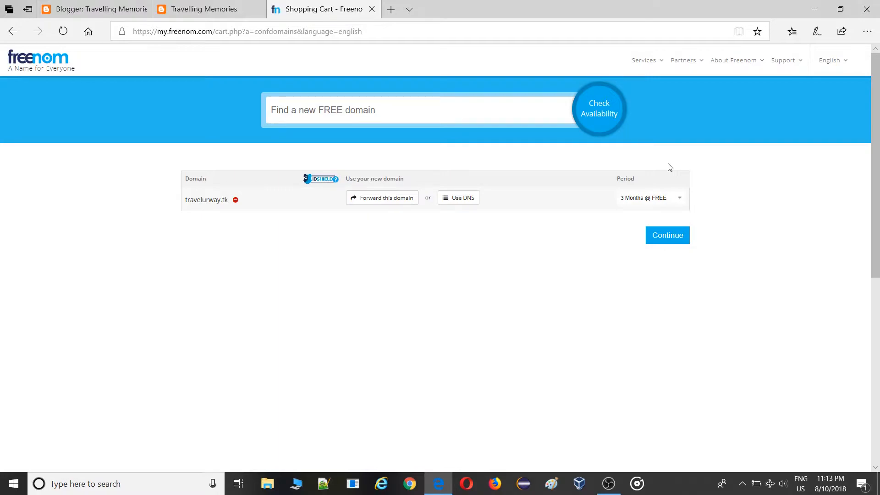
left_click(664, 202)
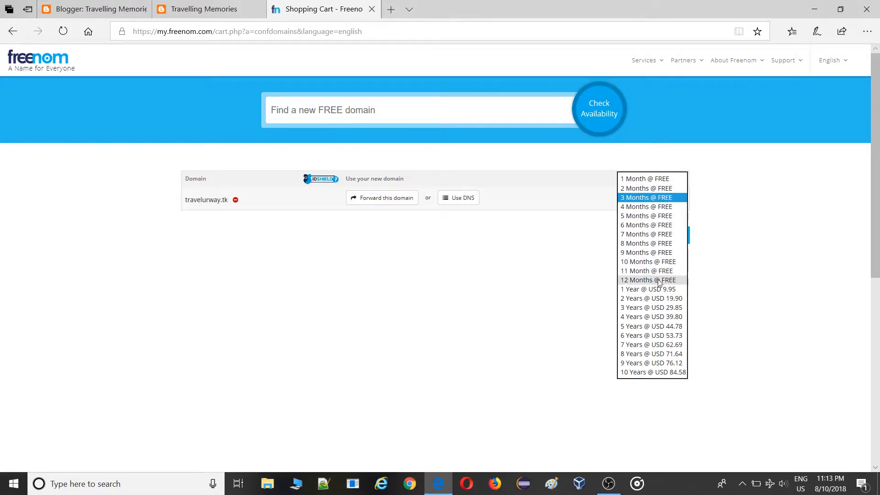
left_click(647, 280)
left_click(654, 241)
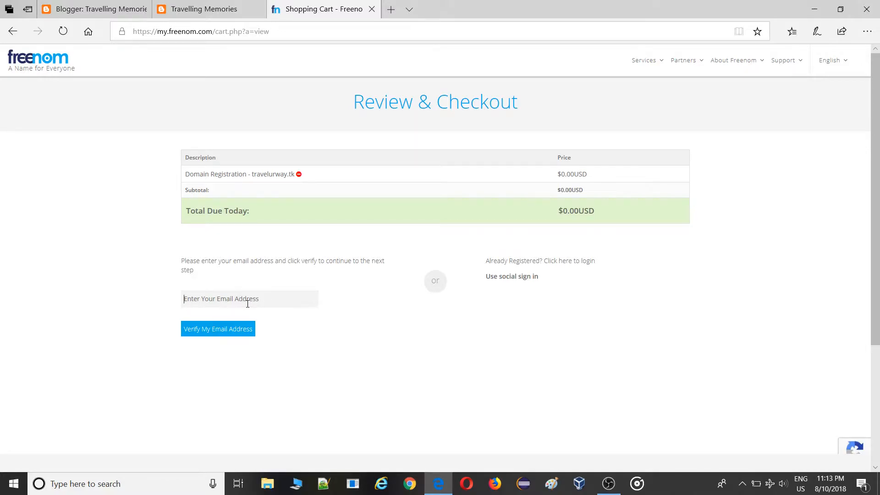
- Solve the reCAPTCHA car-image challenge to verify the email address
left_click(219, 329)
left_click(442, 334)
left_click(494, 275)
left_click(435, 402)
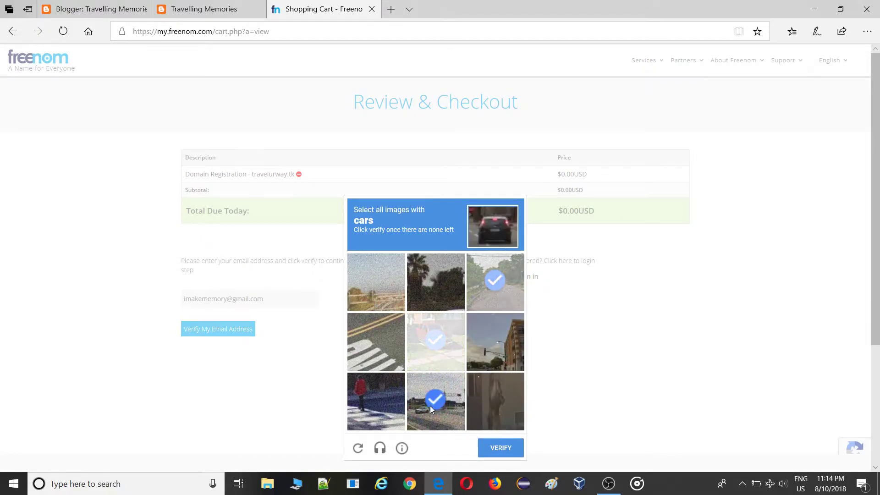
left_click(499, 447)
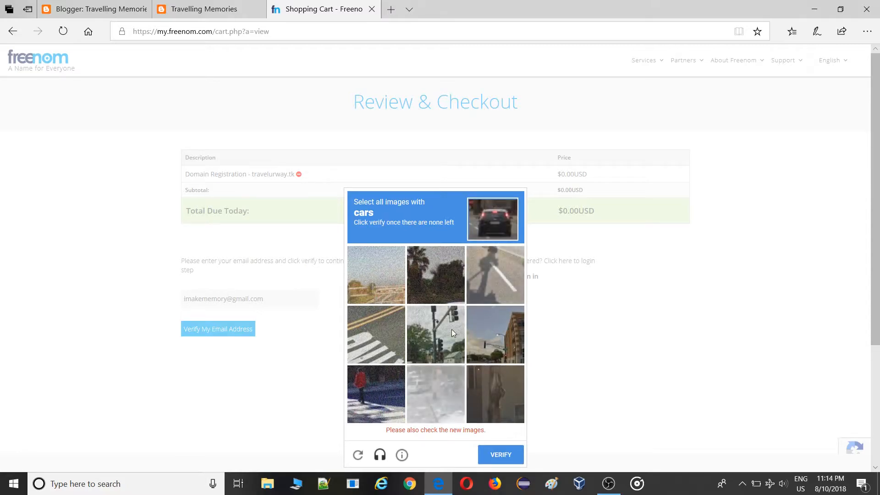
left_click(431, 402)
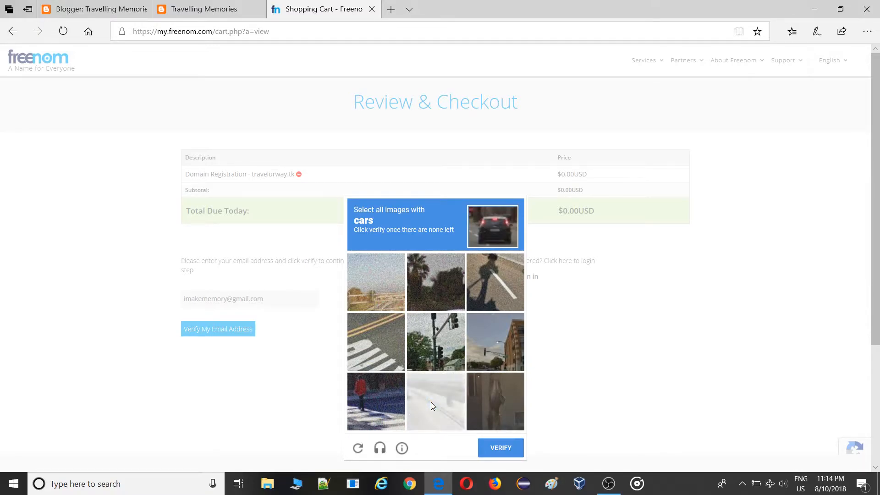
left_click(500, 448)
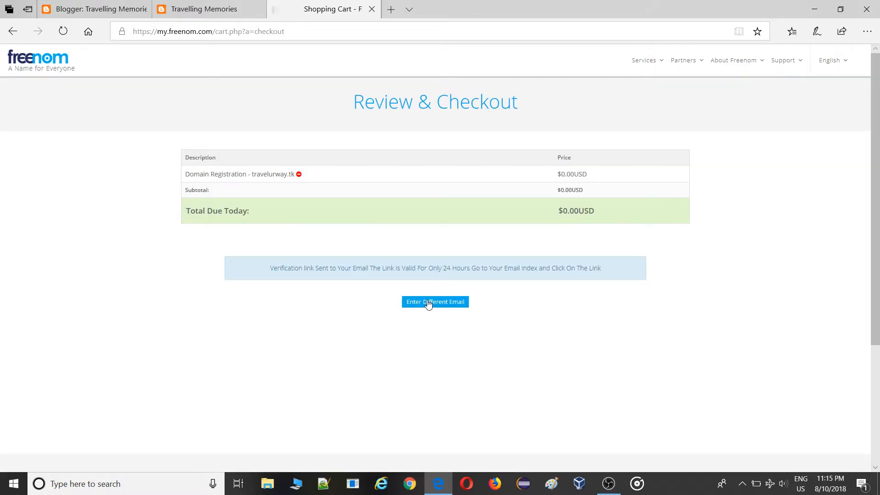
scroll(537, 316, "down", 2)
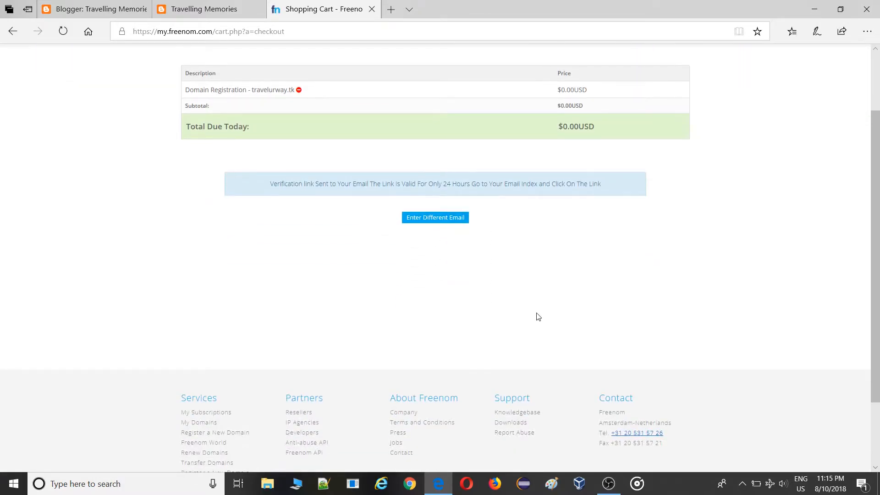
scroll(537, 316, "up", 2)
scroll(538, 317, "up", 1)
scroll(537, 317, "down", 3)
scroll(537, 316, "down", 3)
scroll(538, 316, "up", 3)
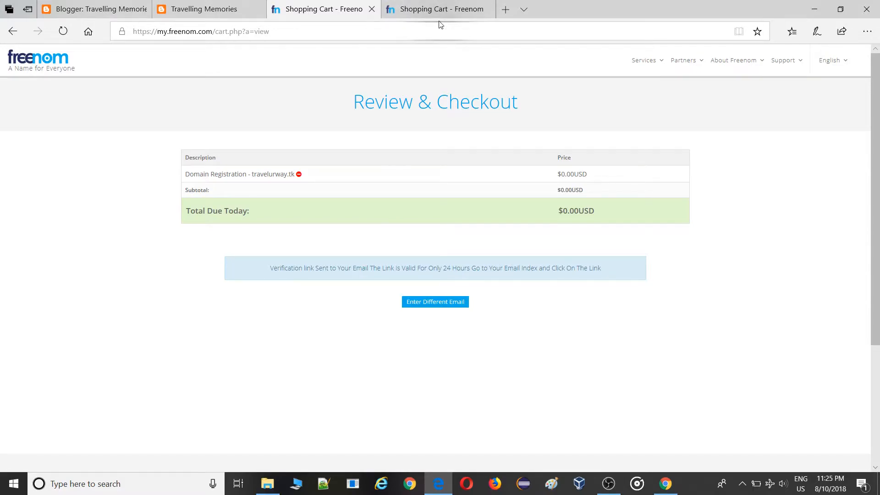
- Complete the travelurway.tk order to reach the Order Confirmation with an order number
left_click(440, 9)
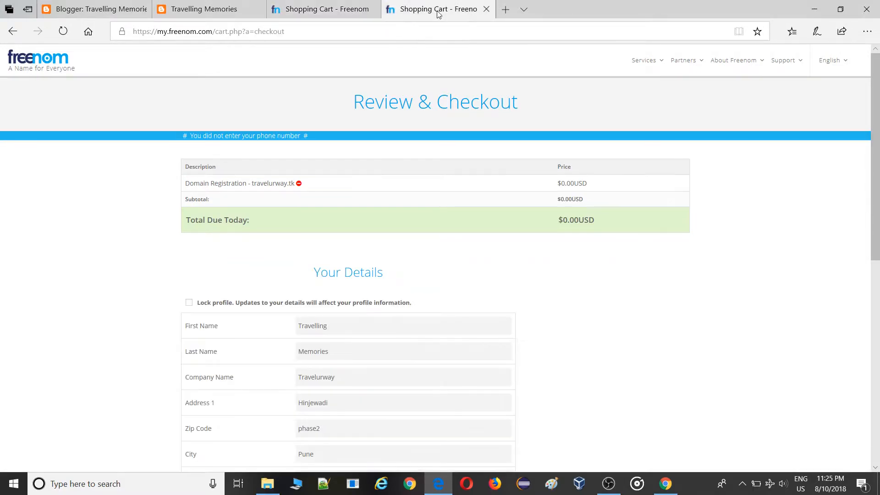
scroll(402, 242, "down", 1)
scroll(402, 242, "down", 2)
scroll(402, 242, "down", 1)
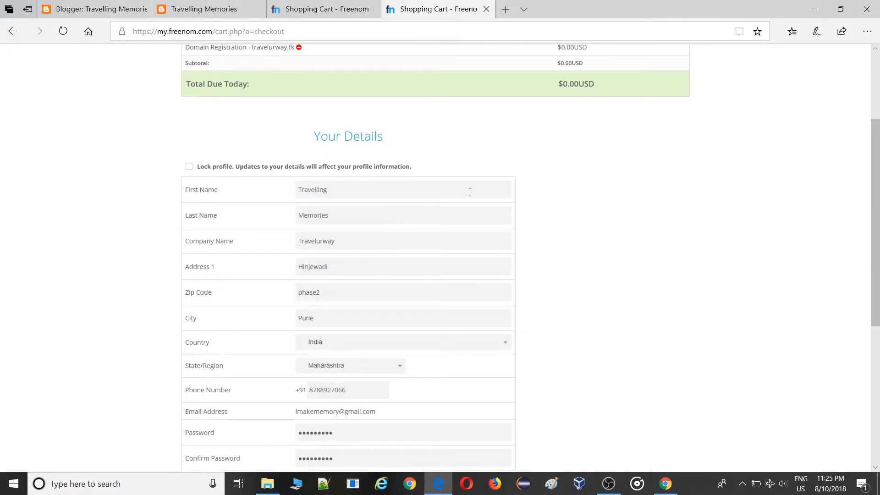
scroll(469, 191, "down", 1)
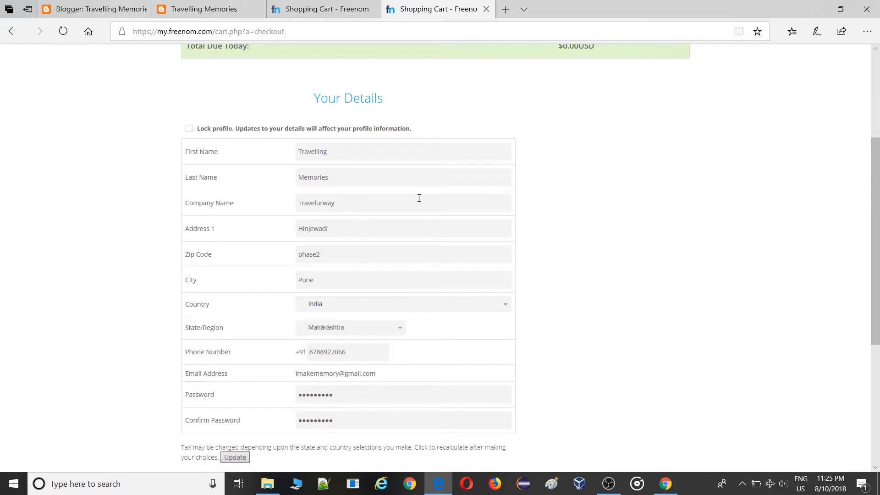
scroll(418, 199, "down", 3)
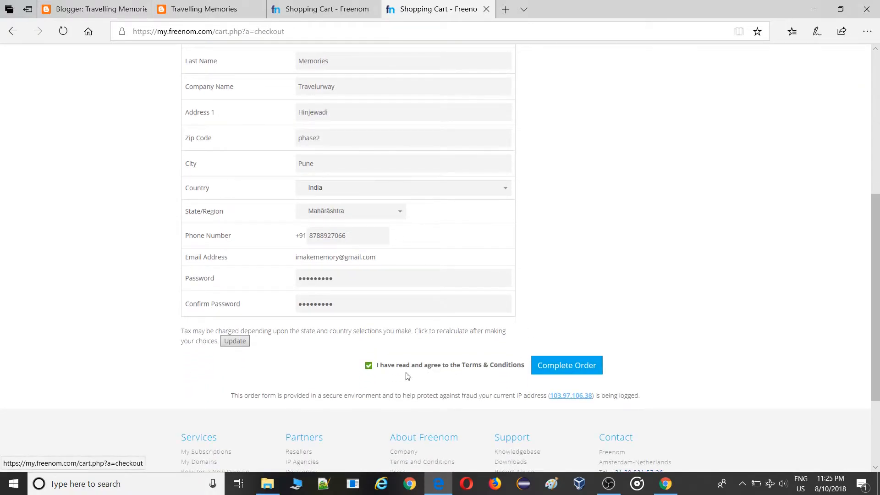
left_click(571, 366)
scroll(601, 294, "up", 3)
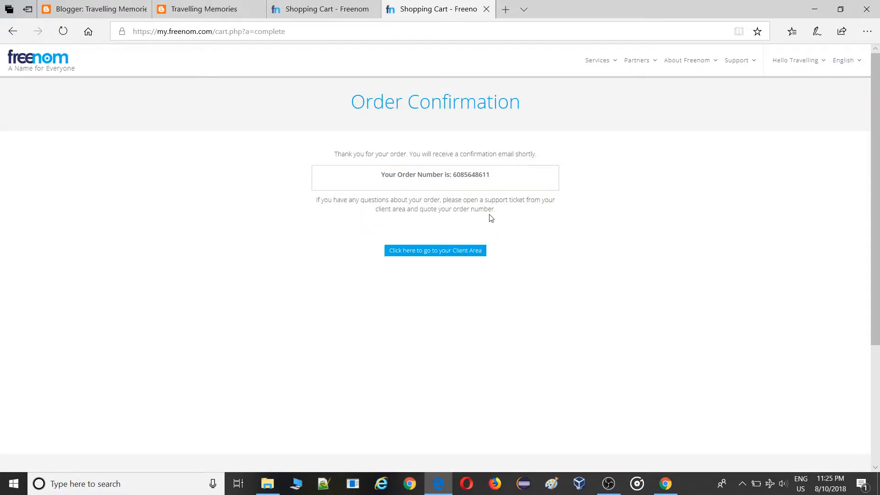
- Go to the Client Area and view My Domains listing travelurway.tk as active
left_click(425, 254)
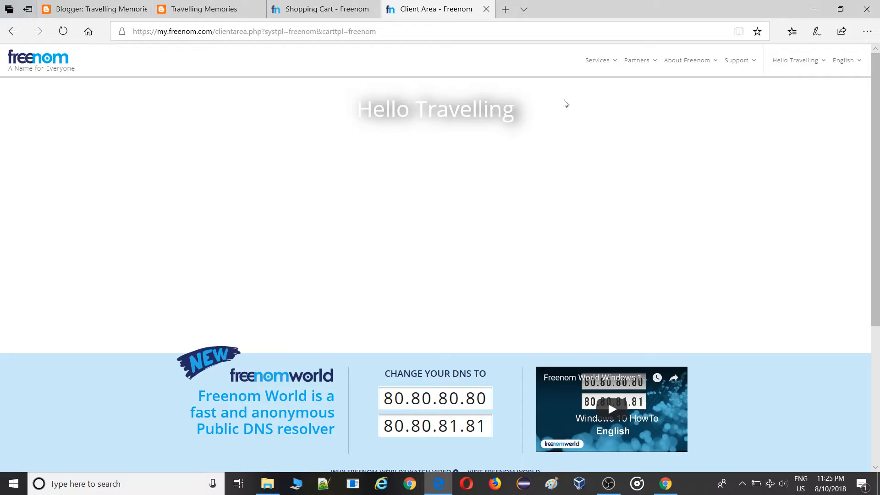
left_click(605, 64)
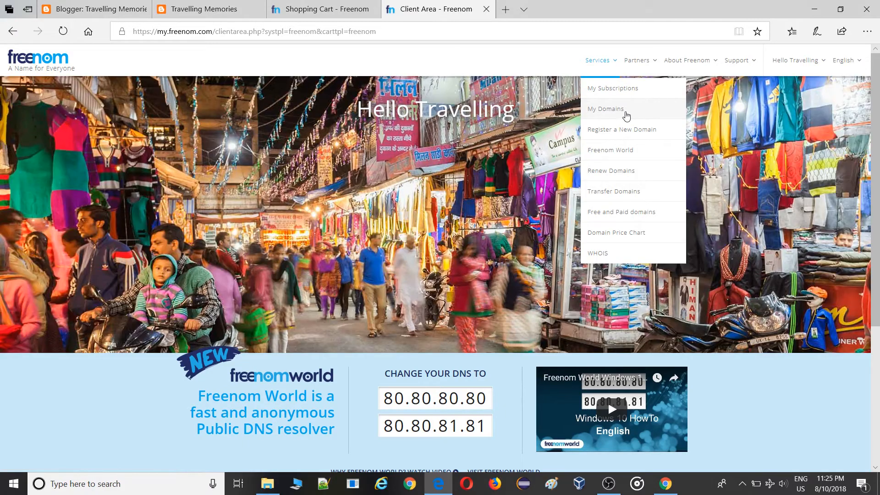
left_click(625, 110)
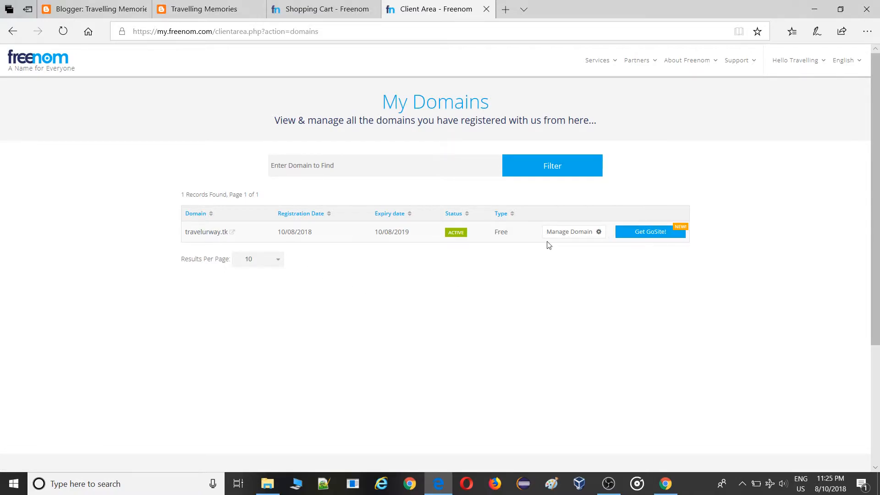
- Sign in with email and password and return to the My Domains list
left_click(578, 234)
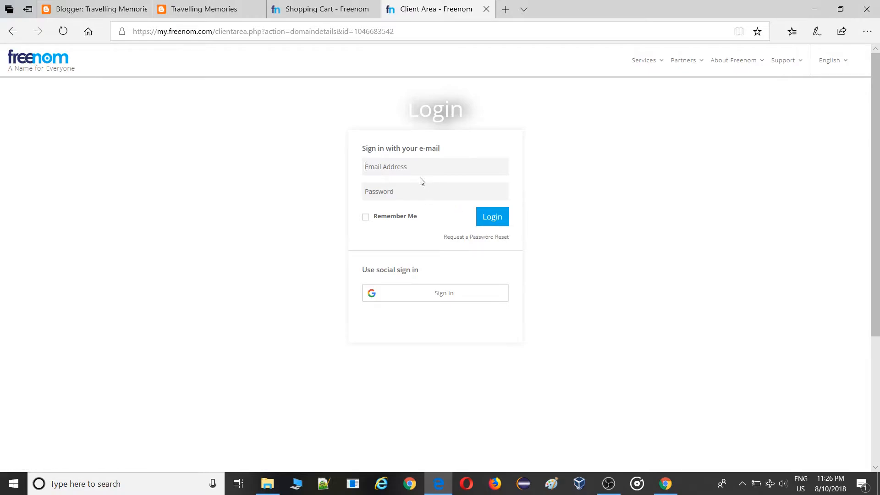
type("1")
key("BackSpace")
key("BackSpace")
type("mail.com")
key("Tab")
type("•")
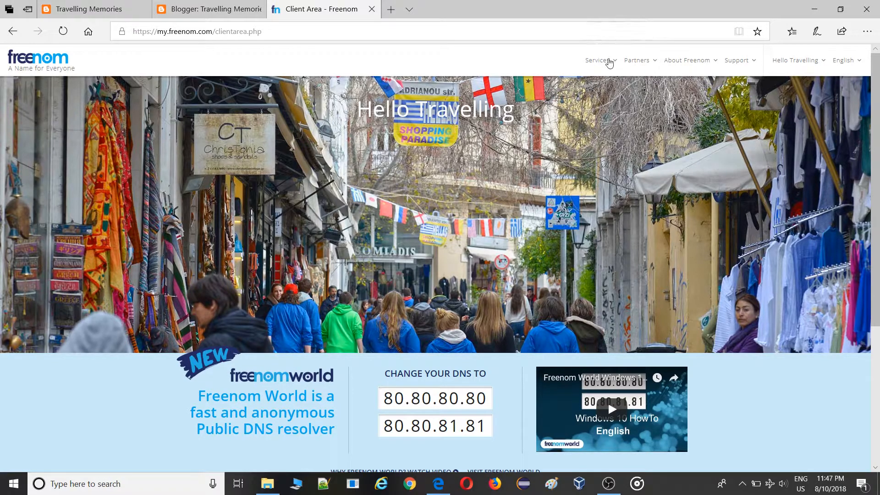
left_click(605, 61)
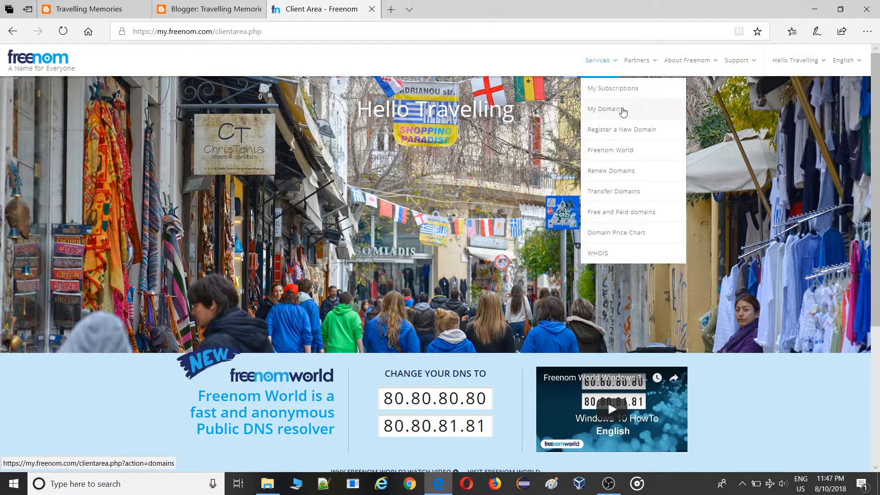
left_click(606, 108)
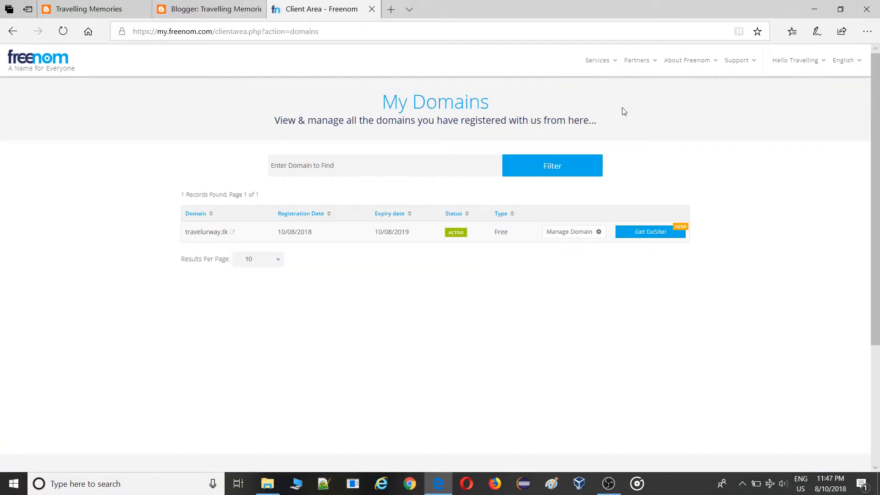
- Open Manage Freenom DNS for travelurway.tk, then switch to the Blogger settings tab
left_click(594, 233)
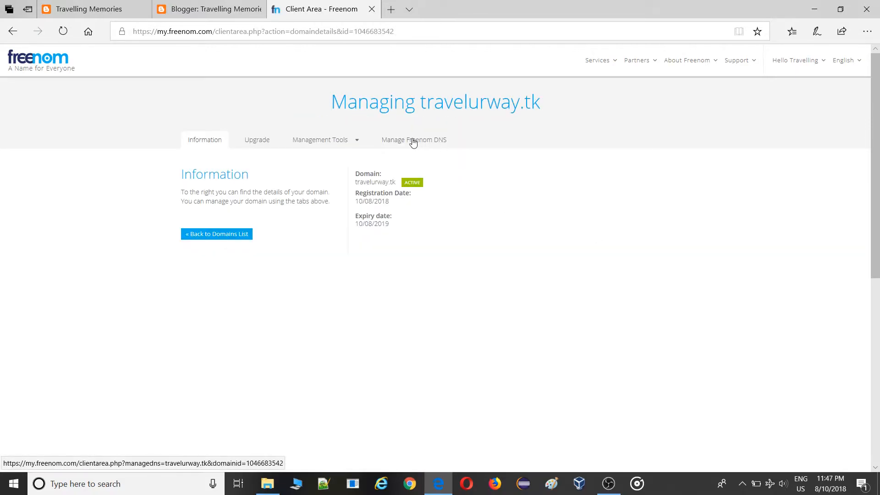
left_click(435, 141)
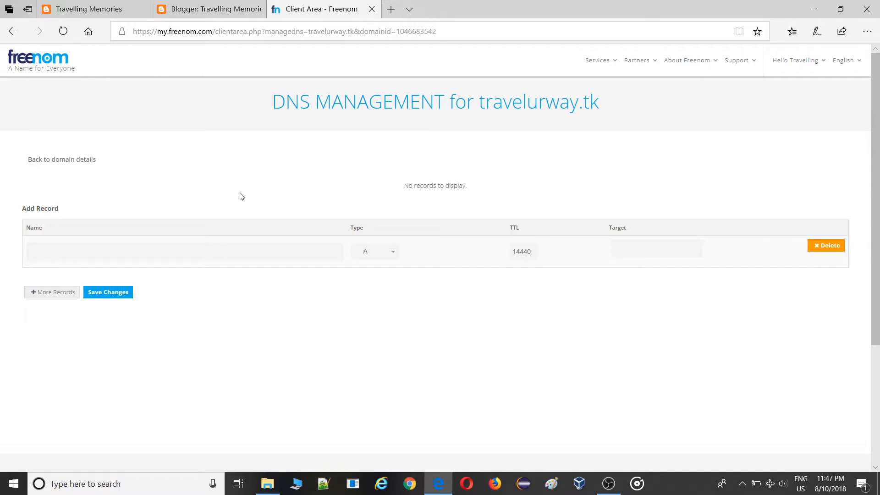
left_click(207, 9)
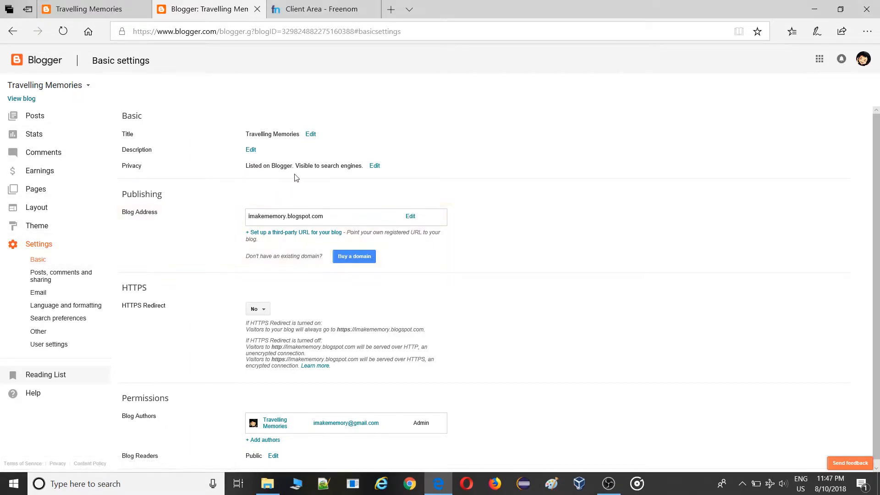
- Copy travelurway.tk from Freenom and paste it as the blog's third-party domain address
left_click(286, 234)
left_click_drag(323, 229, 247, 229)
key("BackSpace")
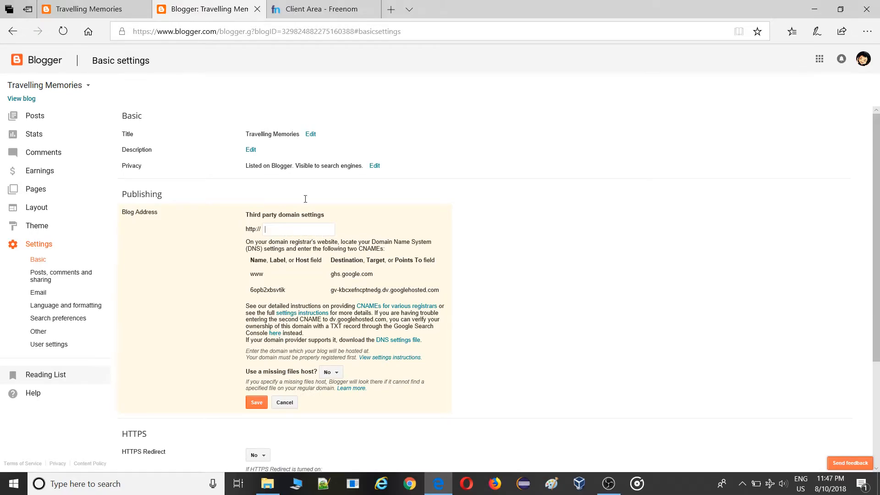
left_click(320, 9)
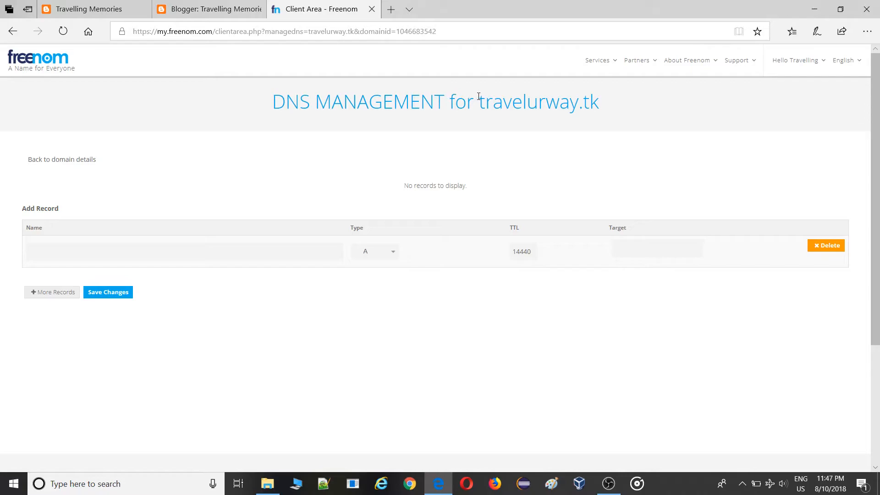
left_click_drag(481, 101, 599, 101)
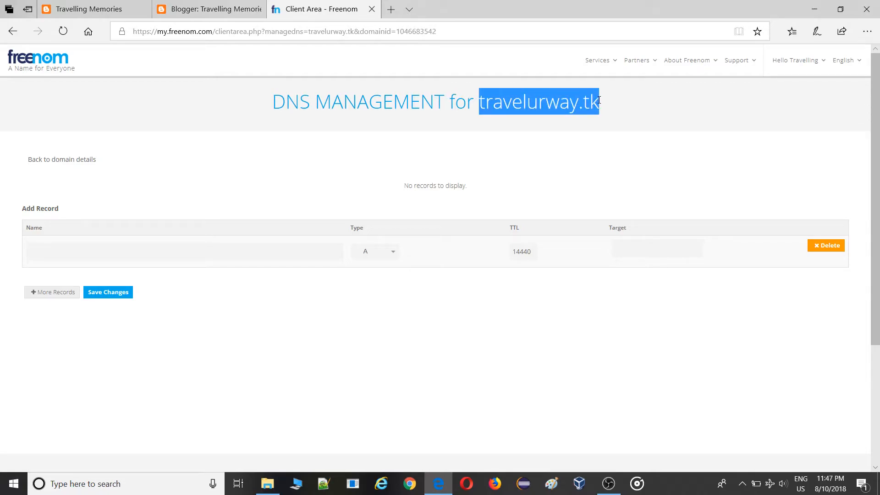
key("ctrl+c")
left_click(209, 9)
left_click(289, 228)
key("ctrl+v")
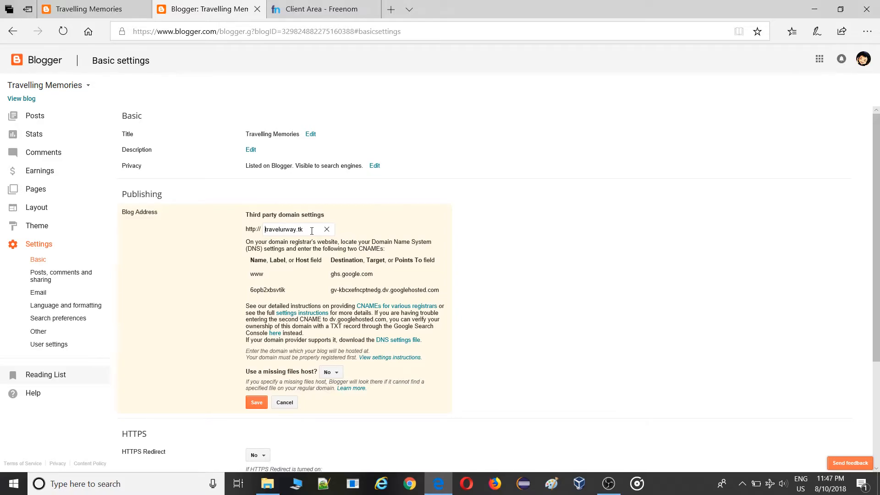
type("www")
type(".")
left_click(257, 403)
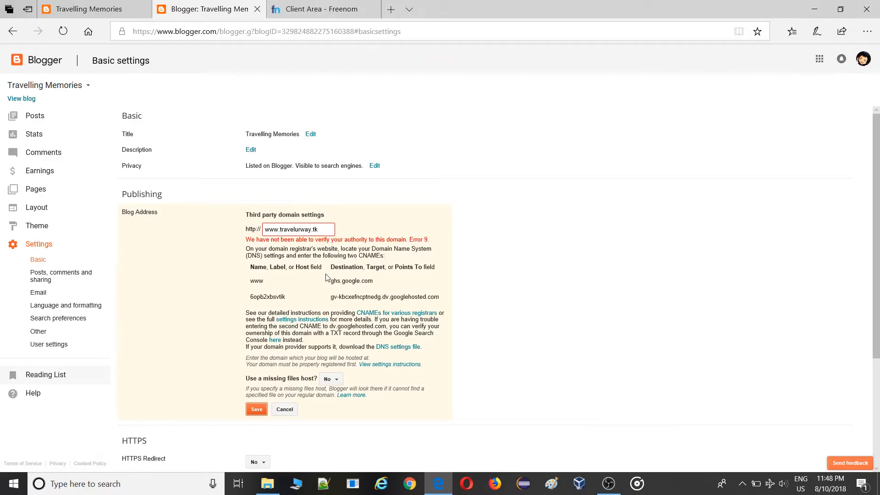
left_click_drag(247, 239, 396, 238)
left_click(395, 239)
left_click_drag(250, 280, 404, 299)
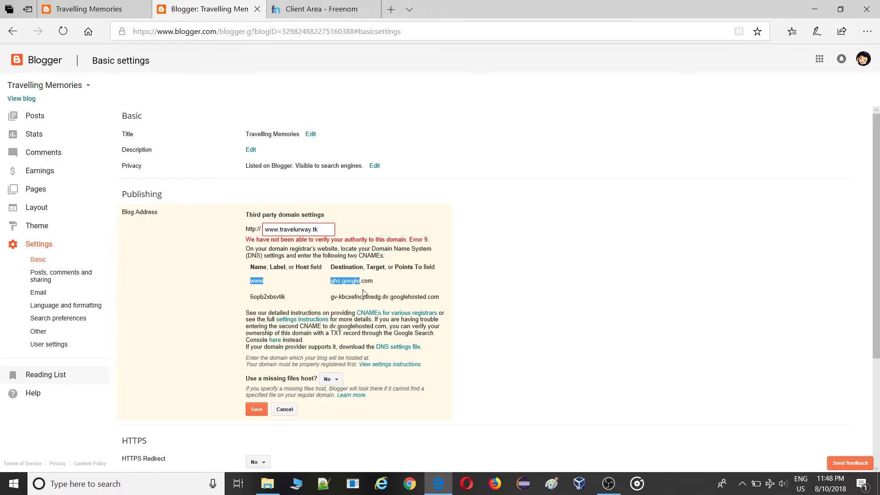
left_click(404, 298)
double_click(257, 278)
- Make the first Freenom record a CNAME for www targeting ghs.google.com copied from Blogger
left_click(329, 9)
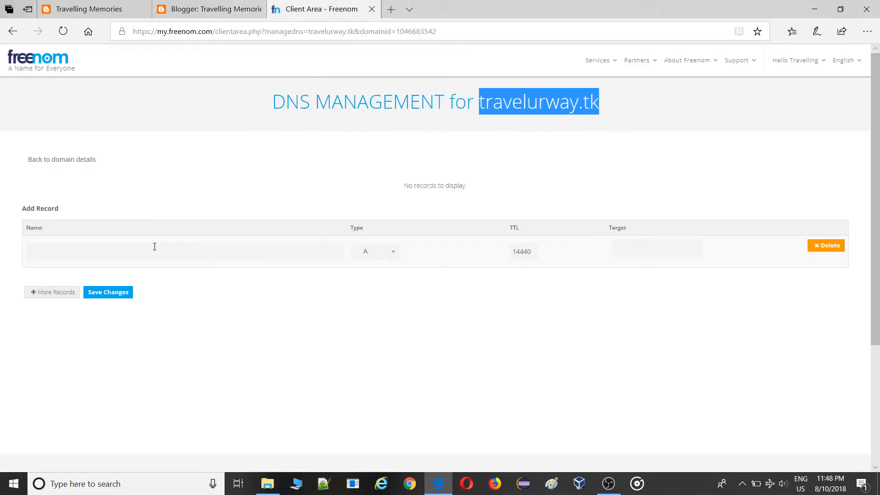
left_click(154, 246)
type("www")
left_click(375, 251)
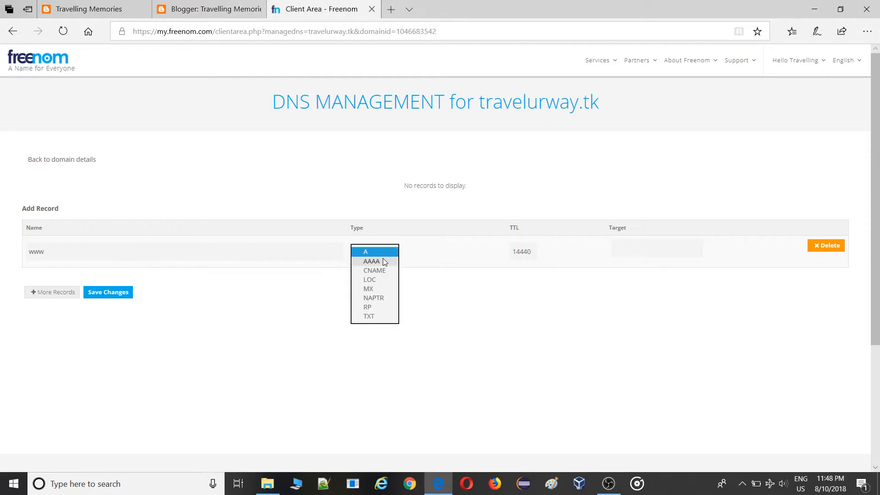
left_click(375, 270)
left_click(209, 9)
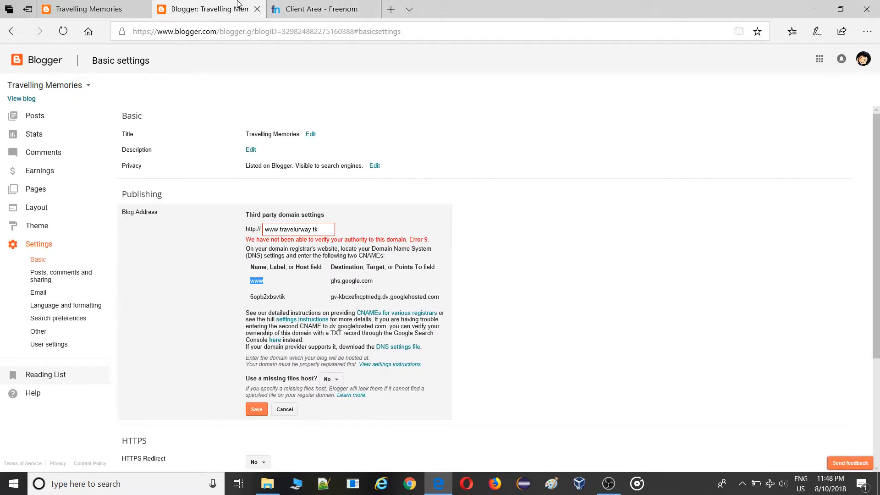
double_click(371, 256)
double_click(334, 281)
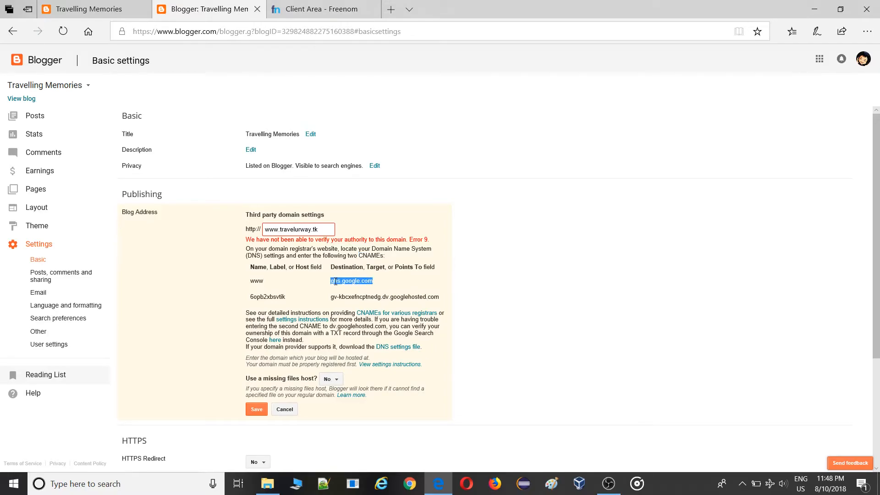
key("ctrl+c")
left_click(321, 9)
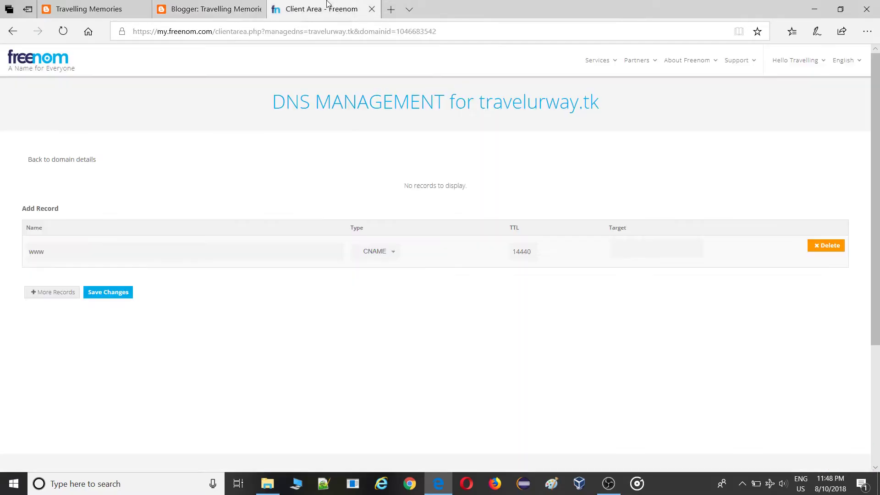
left_click(635, 250)
key("ctrl+v")
- Add a second CNAME record named 6opb2xbsvtik, copied from Blogger's instructions
left_click(53, 292)
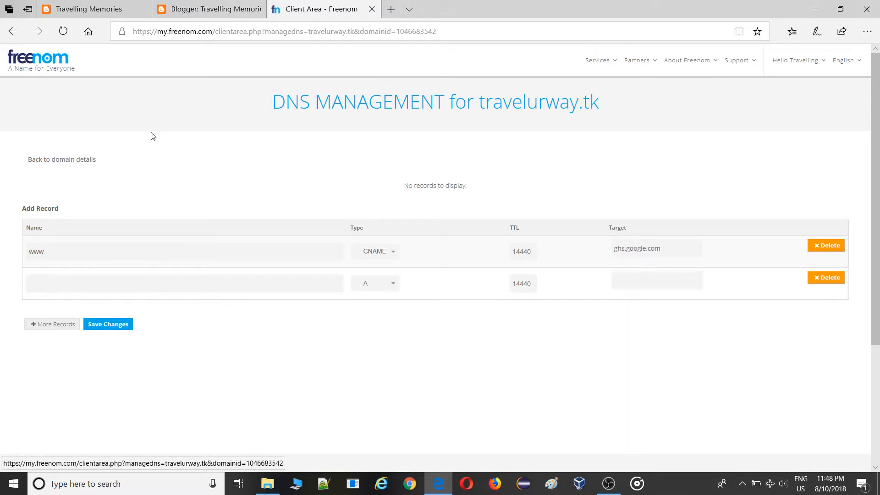
left_click(216, 9)
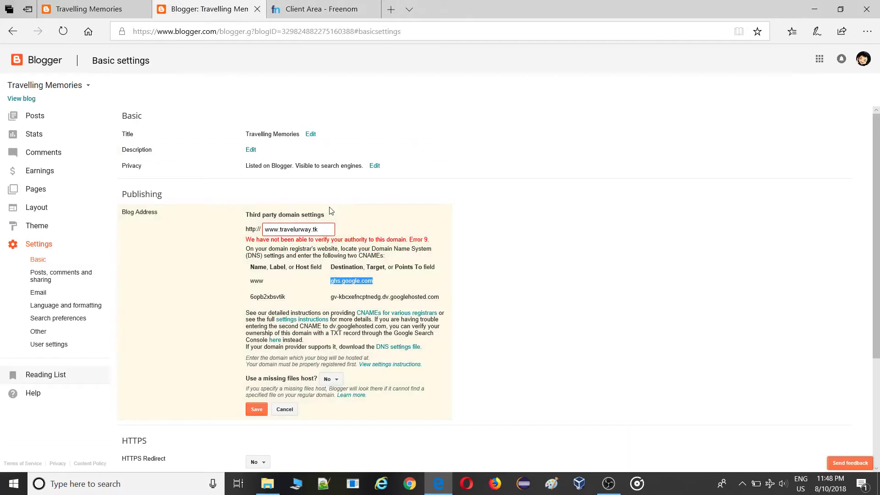
double_click(271, 297)
key("ctrl+c")
left_click(321, 8)
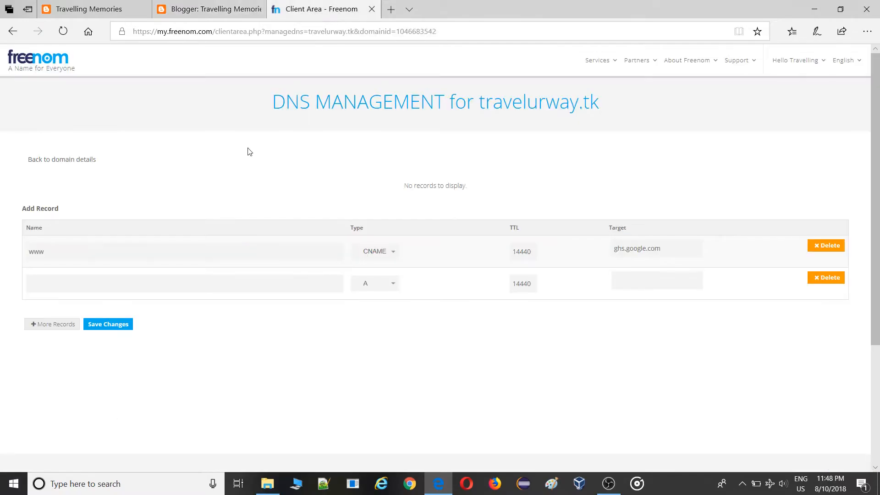
left_click(136, 289)
key("ctrl+v")
left_click(380, 283)
left_click(375, 303)
- Point the 6opb2xbsvtik record to gv-kbcxefncptnedg.dv.googlehosted.com copied from Blogger
left_click(210, 9)
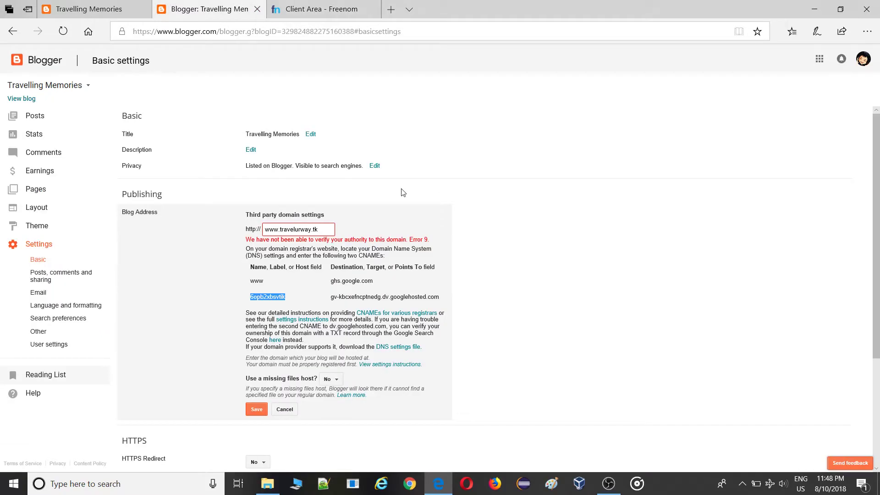
double_click(348, 297)
key("ctrl+c")
left_click(321, 9)
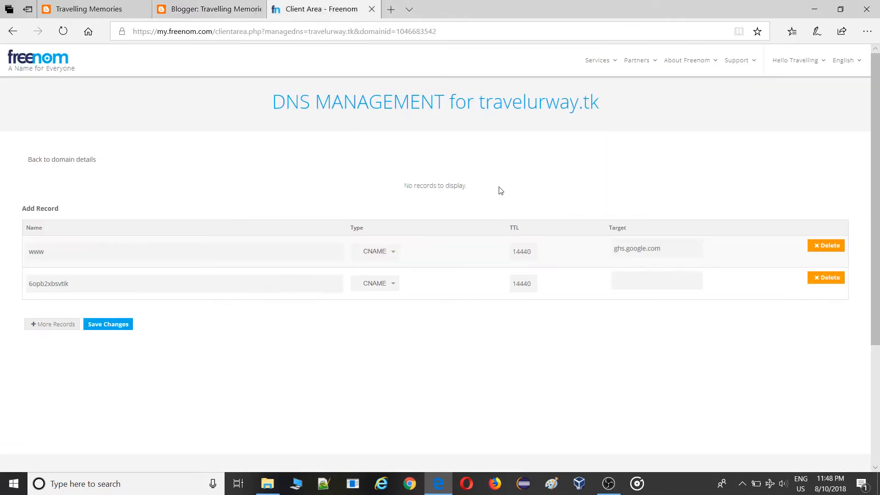
left_click(638, 280)
key("ctrl+v")
left_click(506, 266)
left_click(209, 9)
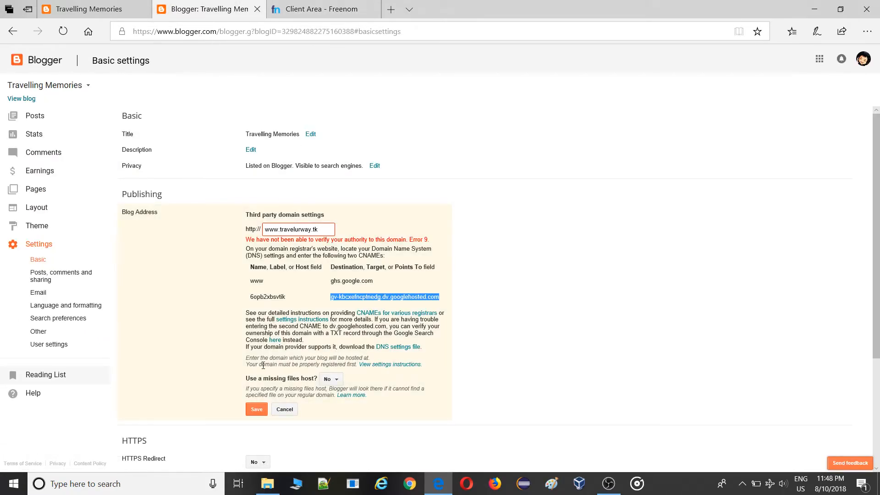
left_click_drag(263, 366, 342, 363)
- View Blogger Help's custom-domain article and select the first Google IP 216.239.32.21 for Freenom
left_click(342, 362)
left_click(396, 368, "ctrl")
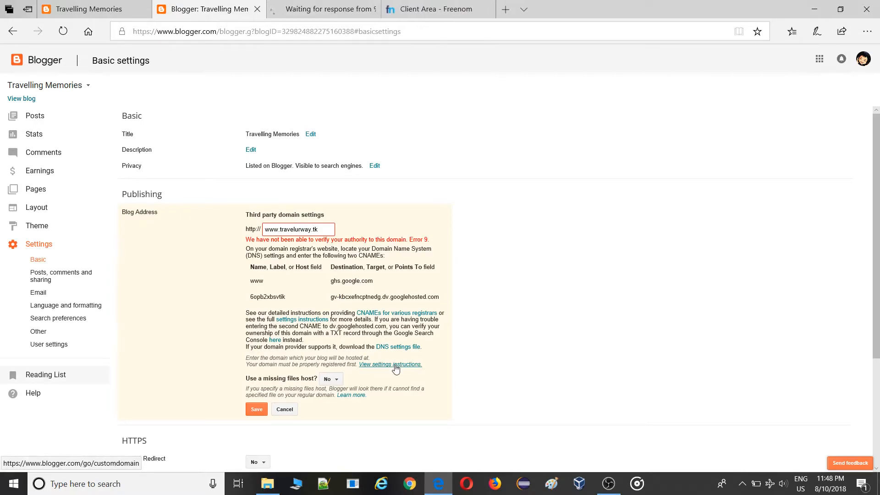
left_click(311, 8)
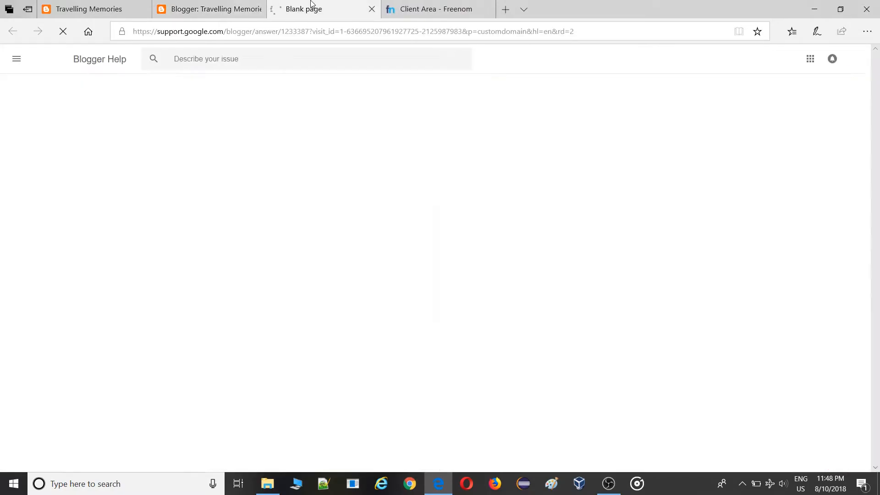
scroll(280, 238, "down", 3)
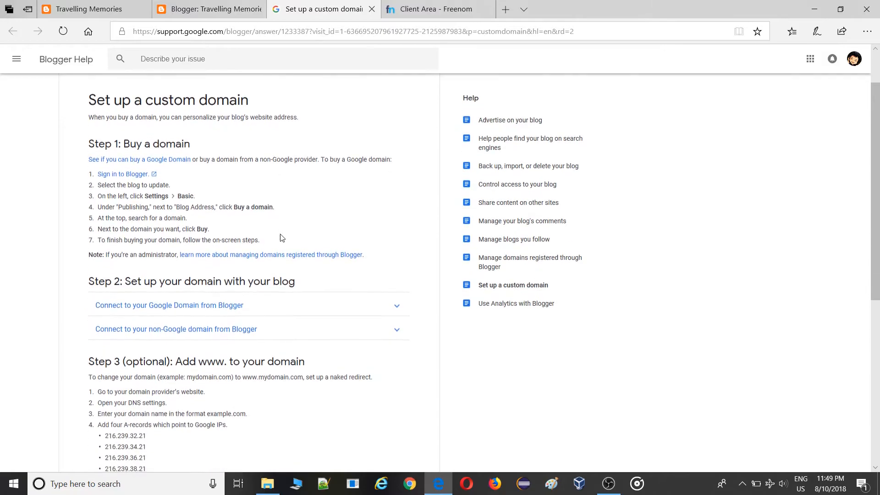
scroll(280, 239, "down", 2)
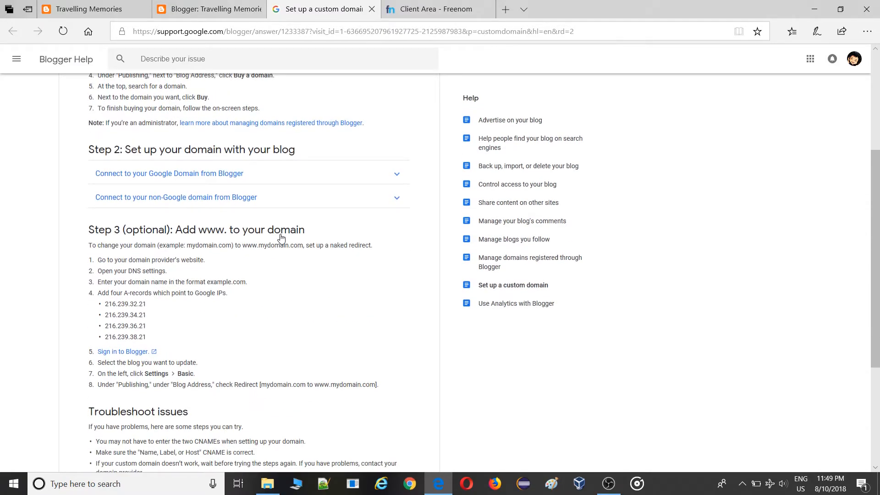
left_click_drag(89, 229, 257, 296)
left_click(258, 296)
double_click(127, 303)
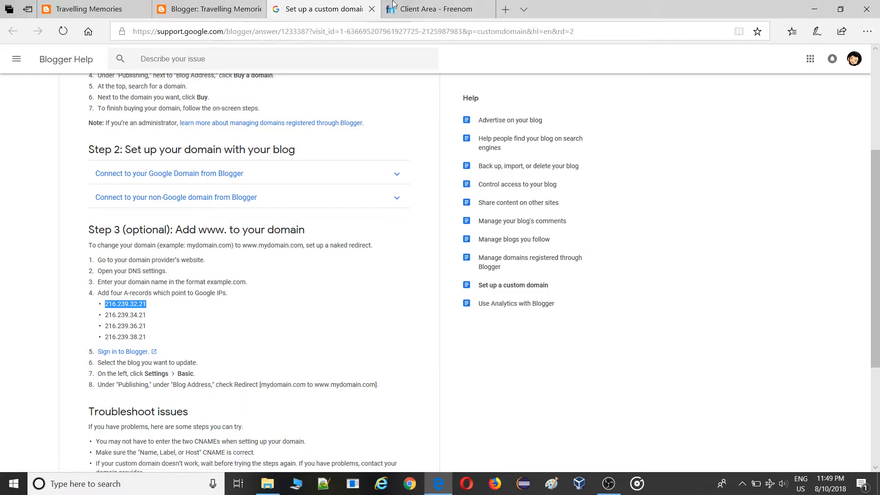
left_click(426, 9)
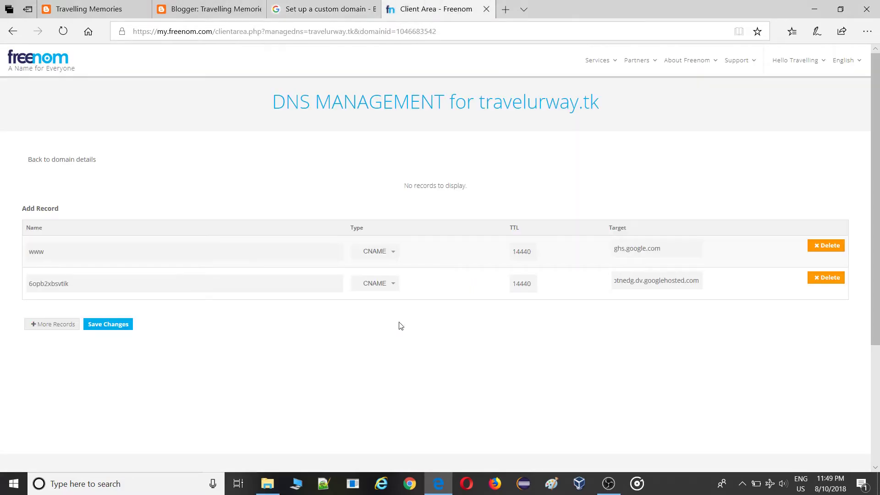
- Add four A record rows in Freenom and fill their targets with 216.239.32.21
left_click(56, 323)
left_click(54, 356)
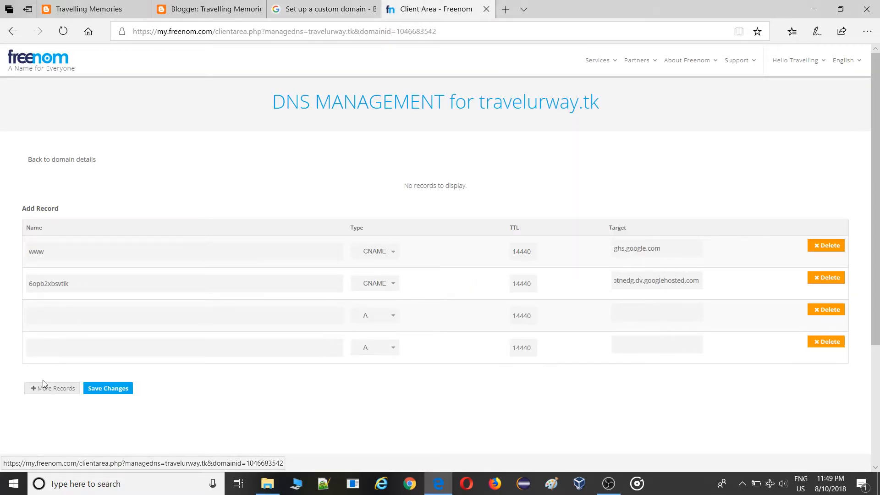
left_click(42, 389)
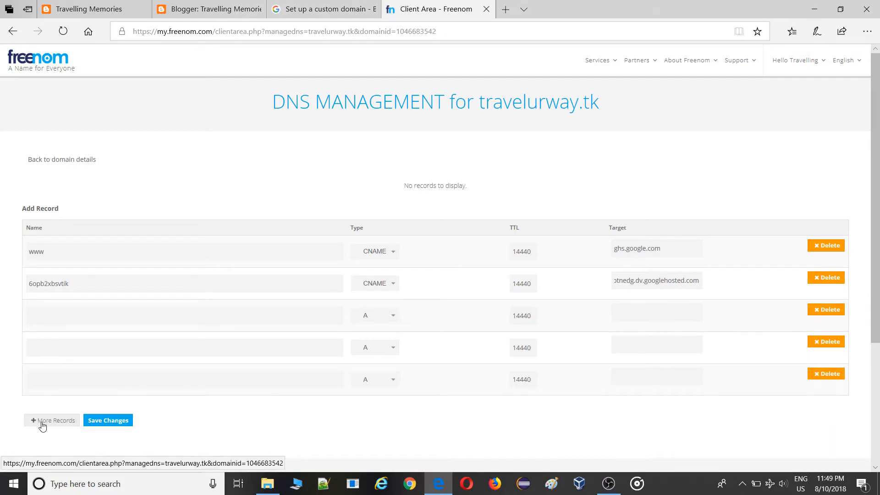
left_click(41, 424)
type("216.239.32.21")
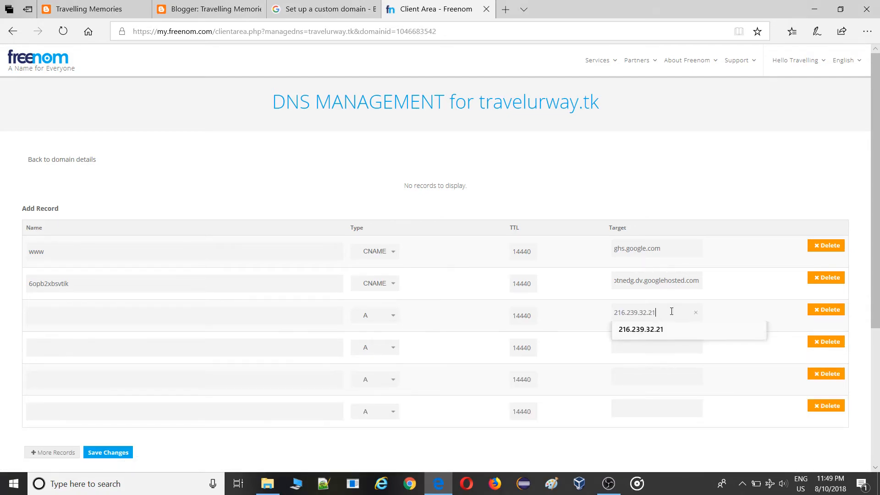
left_click(657, 329)
left_click(647, 344)
left_click(657, 365)
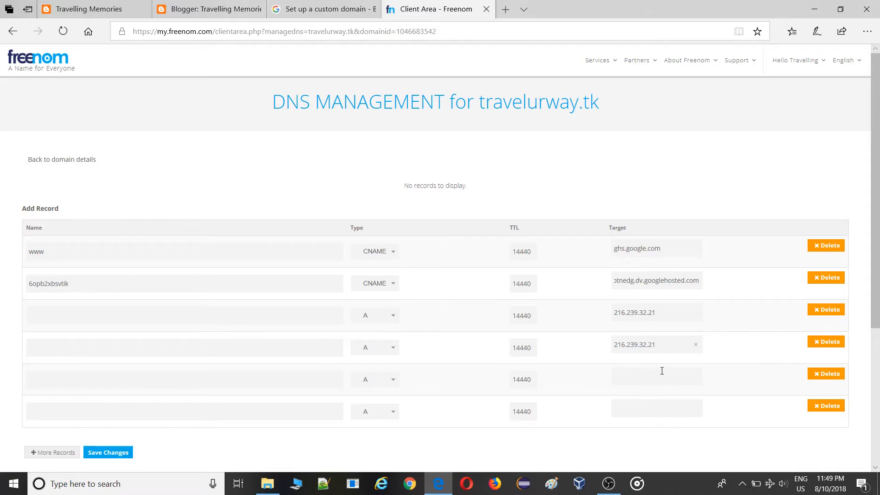
key("ctrl+v")
left_click(647, 411)
key("ctrl+v")
- Correct the A record targets to 216.239.34.21, 216.239.36.21 and 216.239.38.21, checking against the help article
key("BackSpace")
left_click(645, 378)
key("BackSpace")
type("6")
left_click(646, 410)
key("BackSpace")
type("8")
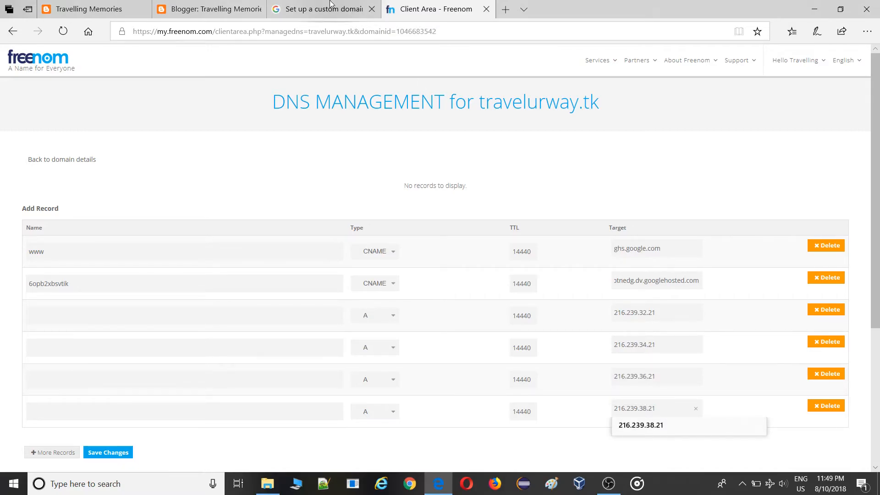
left_click(323, 10)
left_click_drag(146, 338, 108, 306)
left_click(126, 292)
double_click(134, 293)
left_click(436, 9)
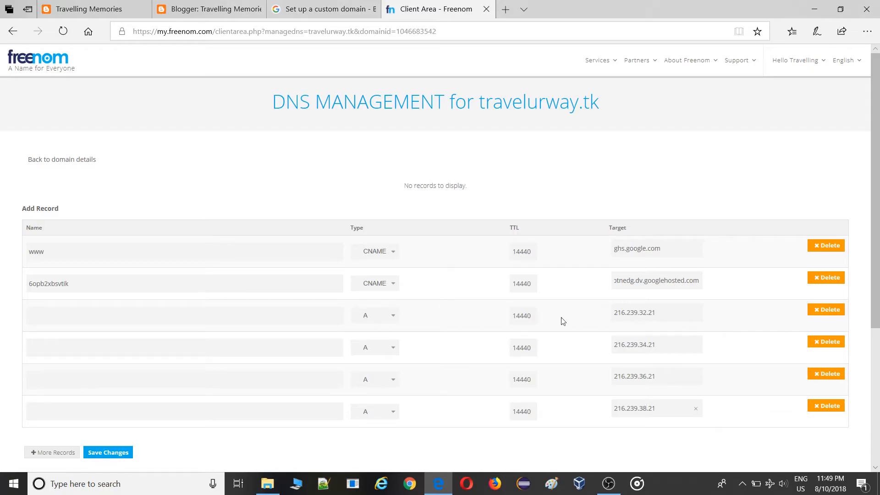
scroll(535, 343, "down", 1)
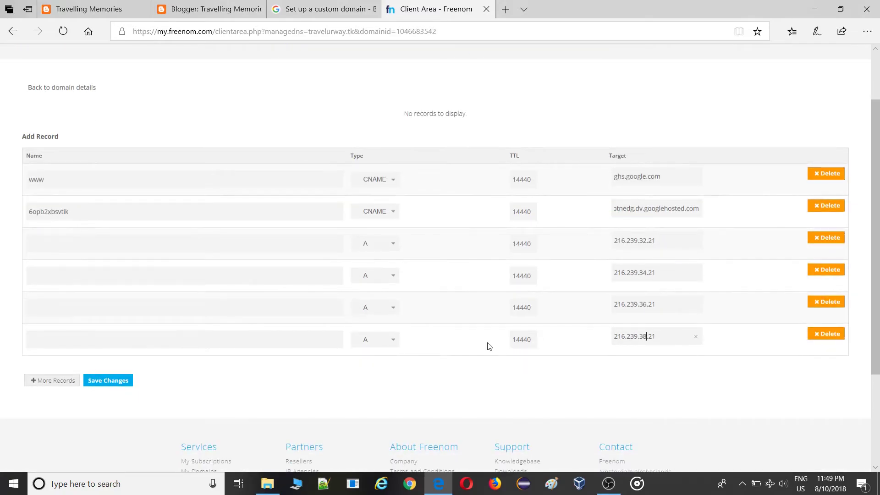
- Save all six travelurway.tk DNS records in Freenom
left_click(108, 380)
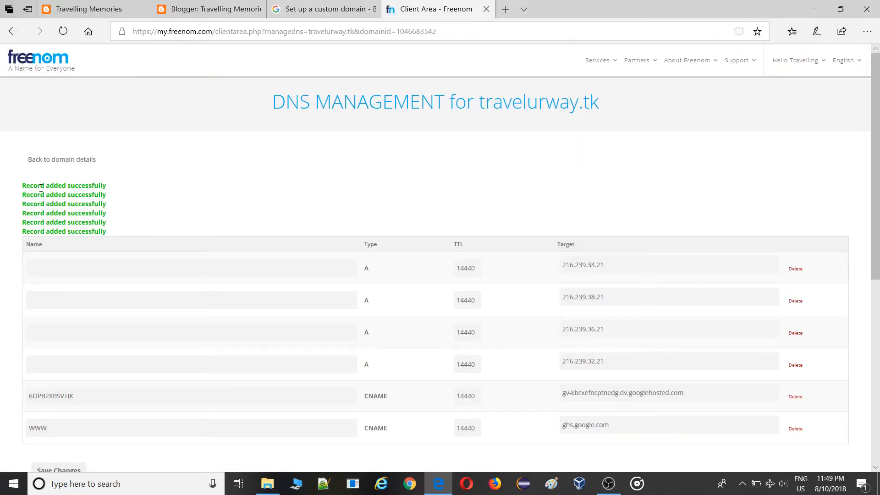
left_click_drag(42, 187, 102, 186)
left_click(213, 9)
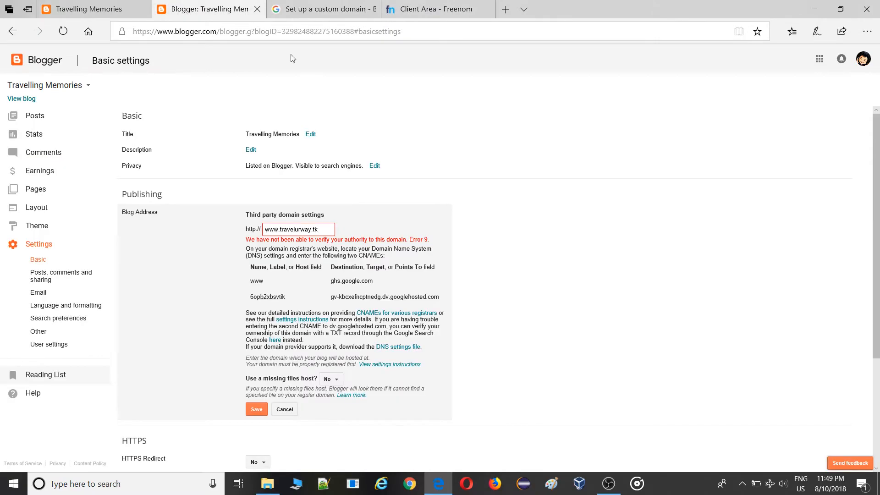
left_click(256, 410)
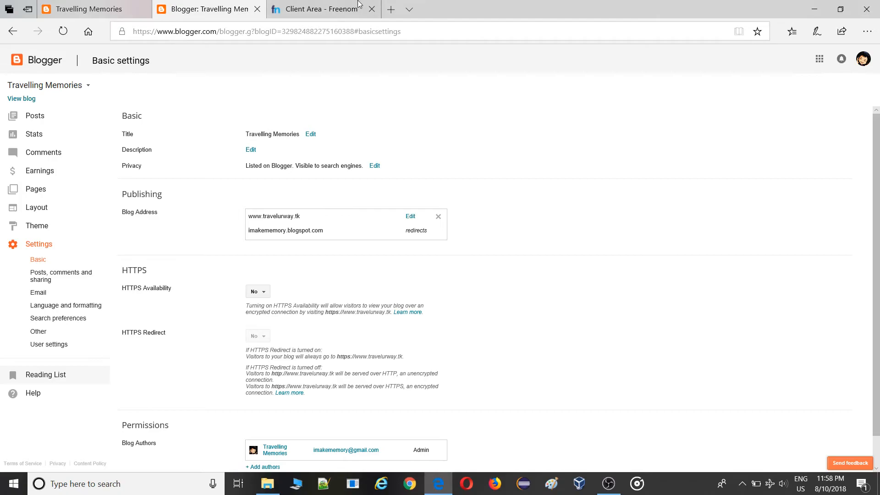
left_click(334, 9)
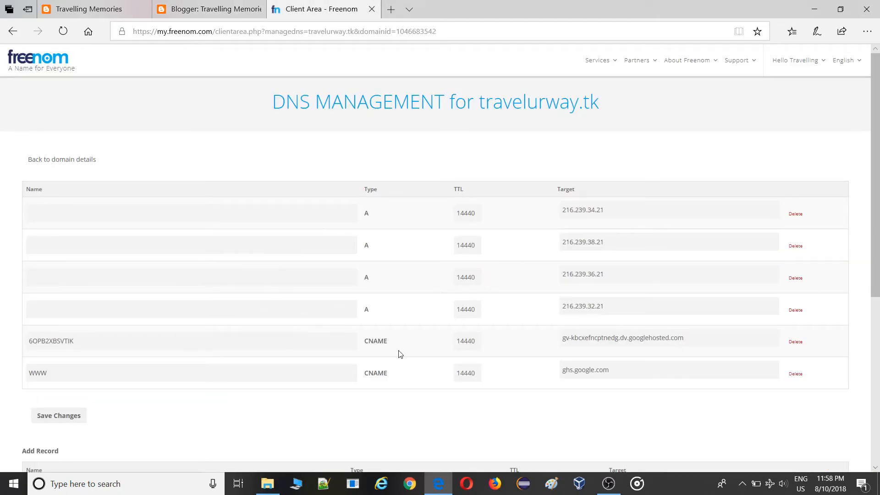
left_click(210, 9)
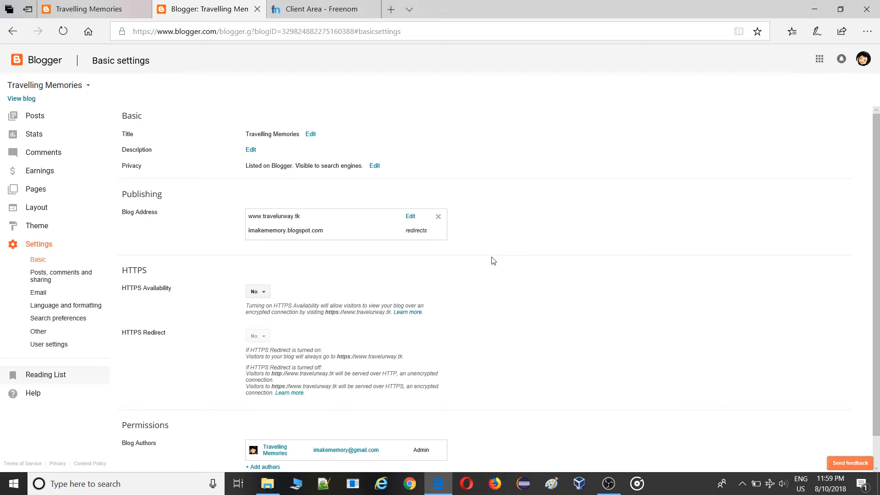
left_click(413, 216)
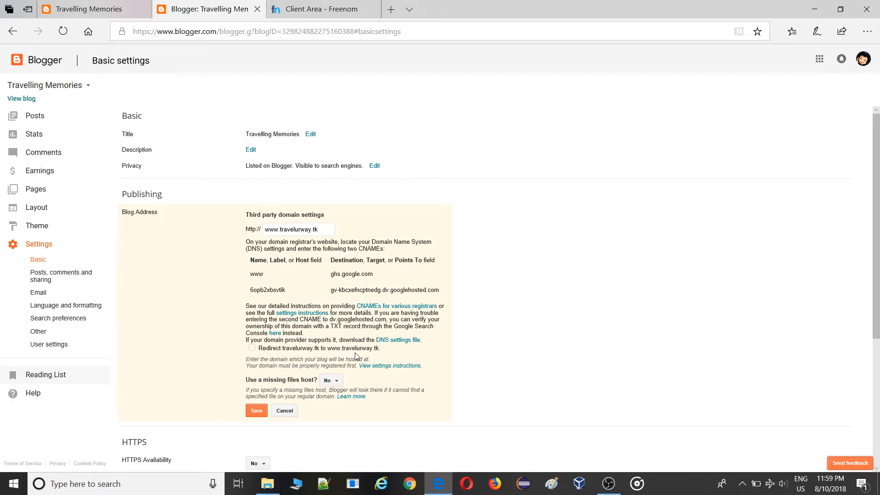
left_click(253, 348)
left_click(313, 8)
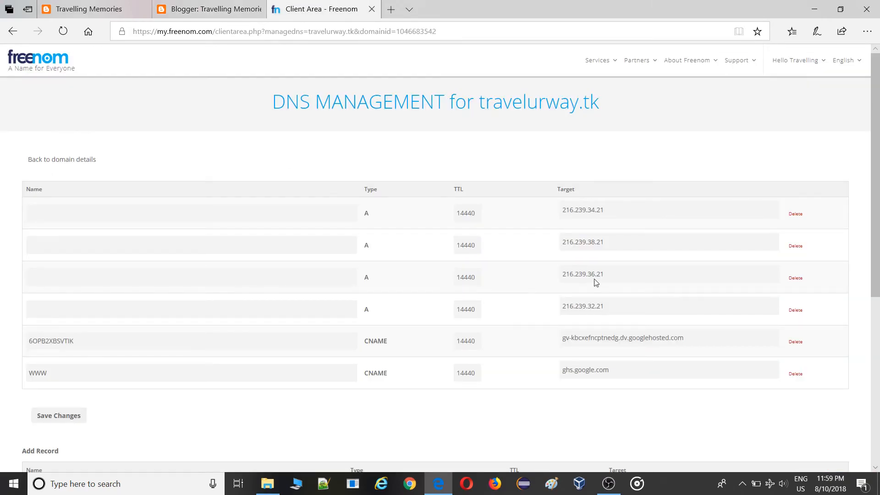
left_click(210, 8)
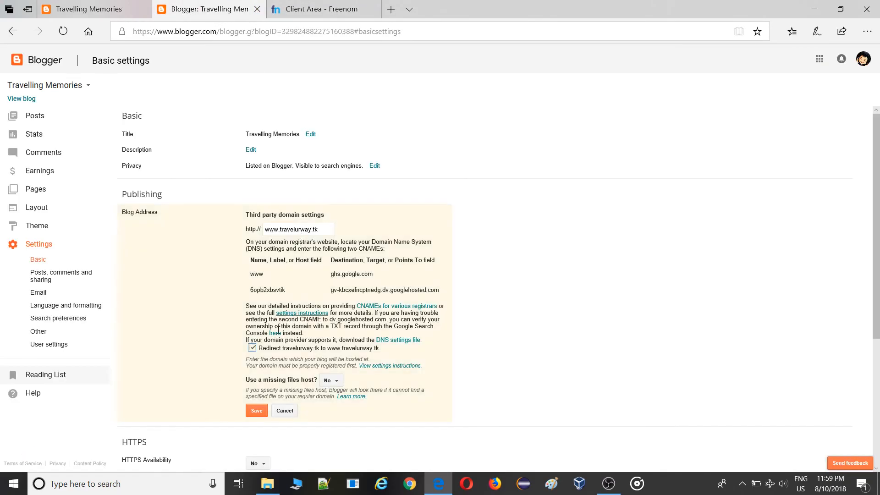
left_click(257, 411)
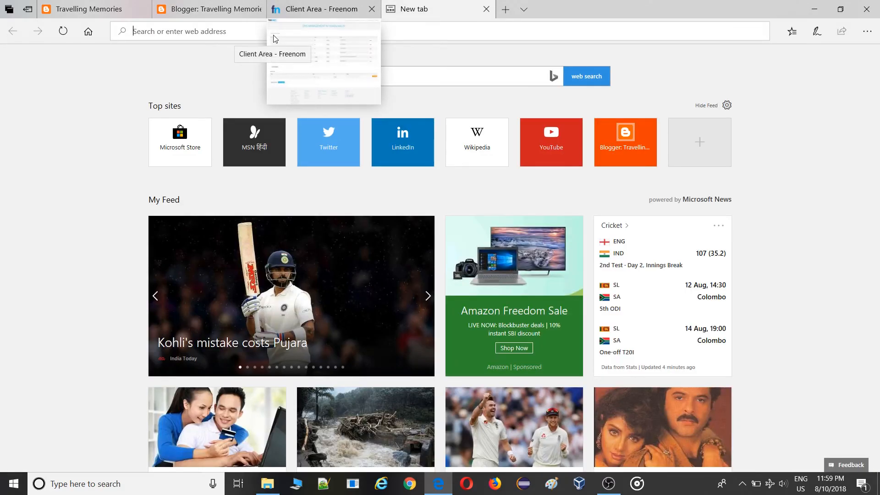
type("tr")
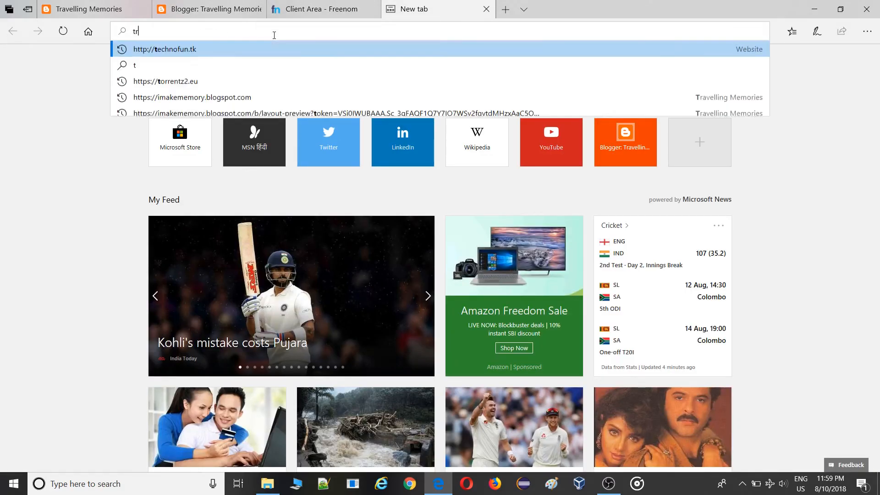
type("ave")
type("lurway.")
type("t")
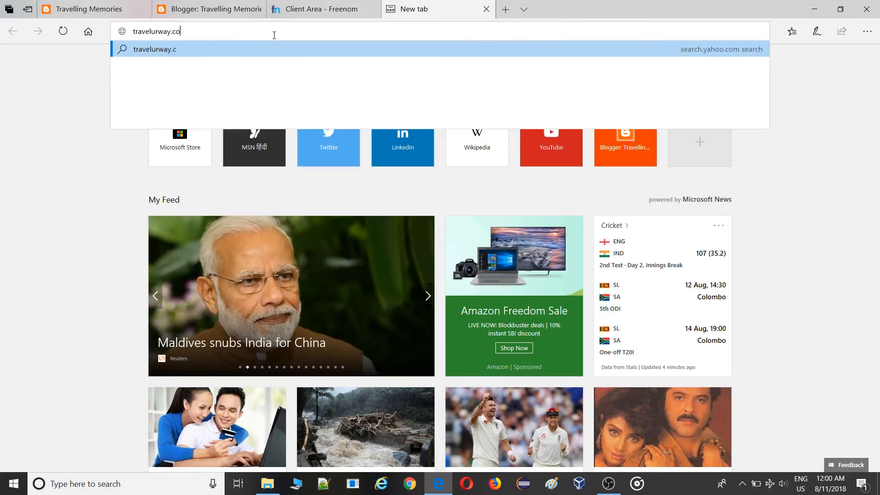
type("k")
- Load travelurway.tk and imakememory.blogspot.com to confirm both open the Travelling Memories blog
key("Return")
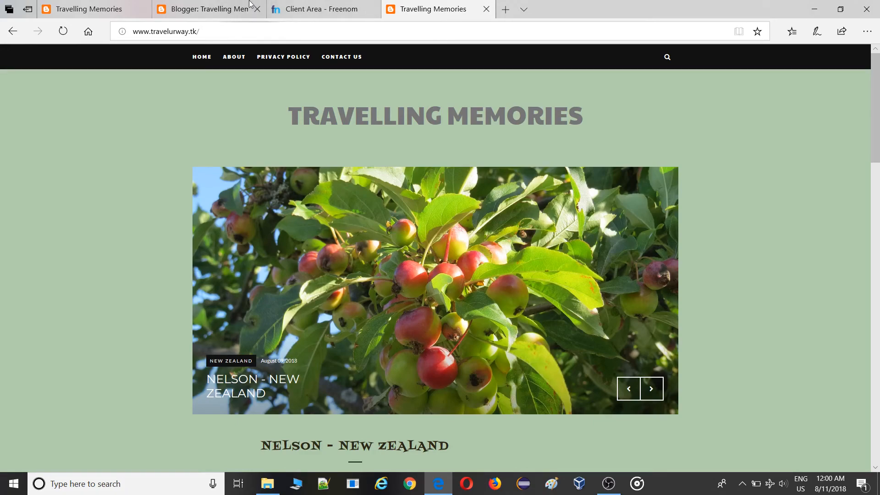
left_click(226, 32)
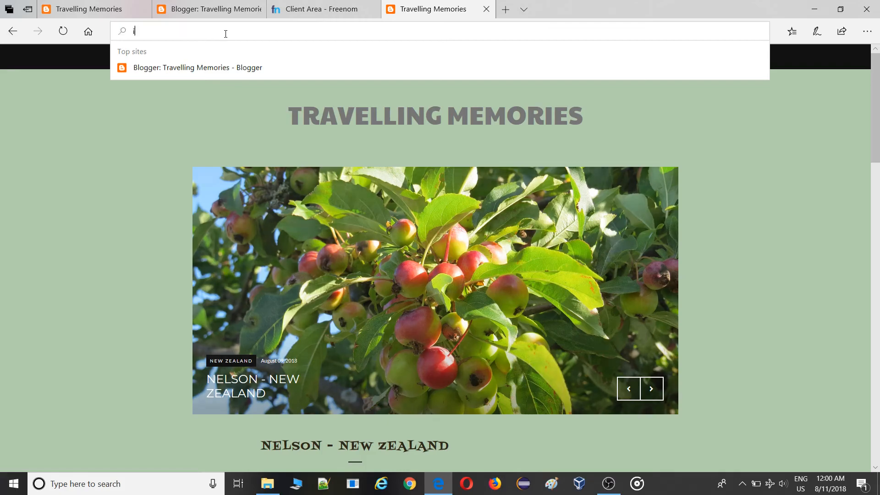
type("imake")
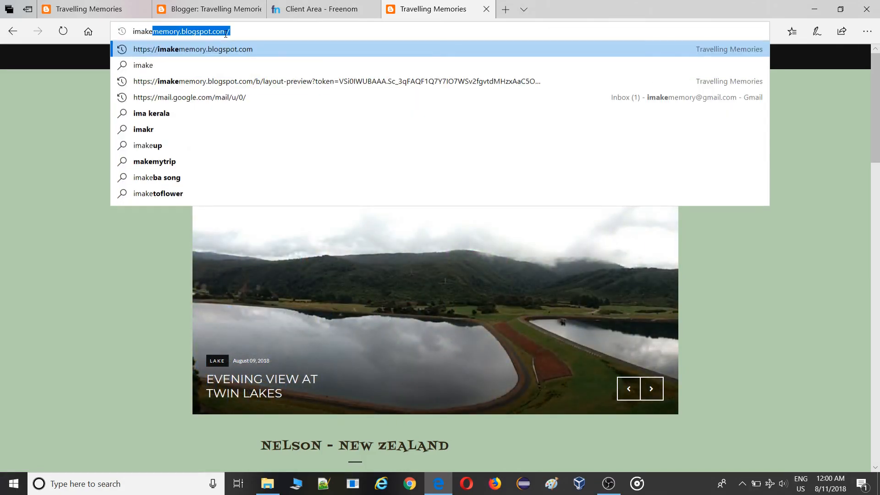
key("Return")
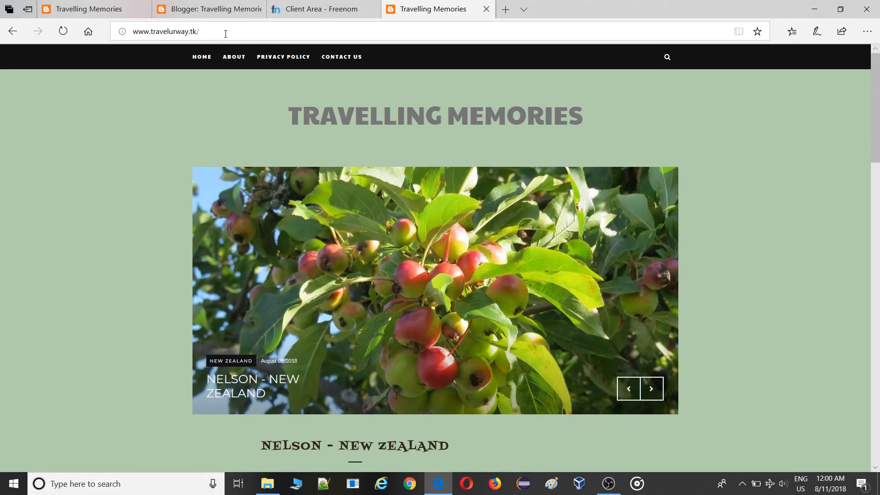
mouse_move(213, 10)
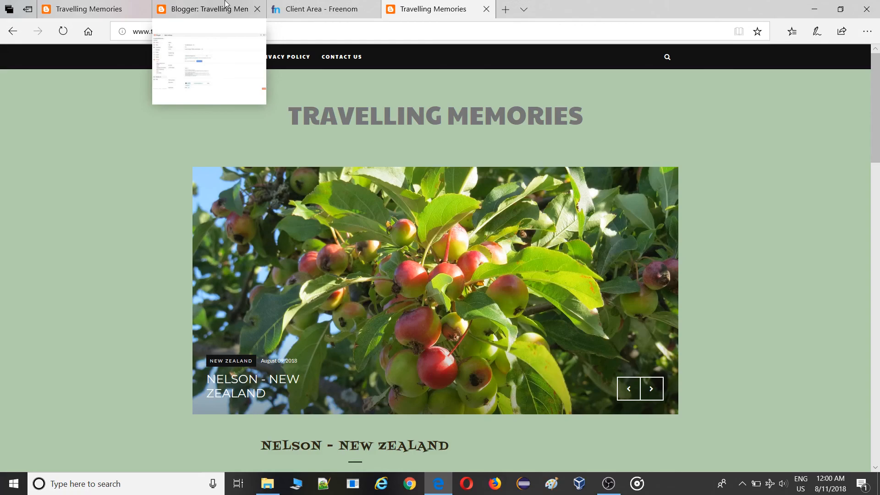
left_click(89, 8)
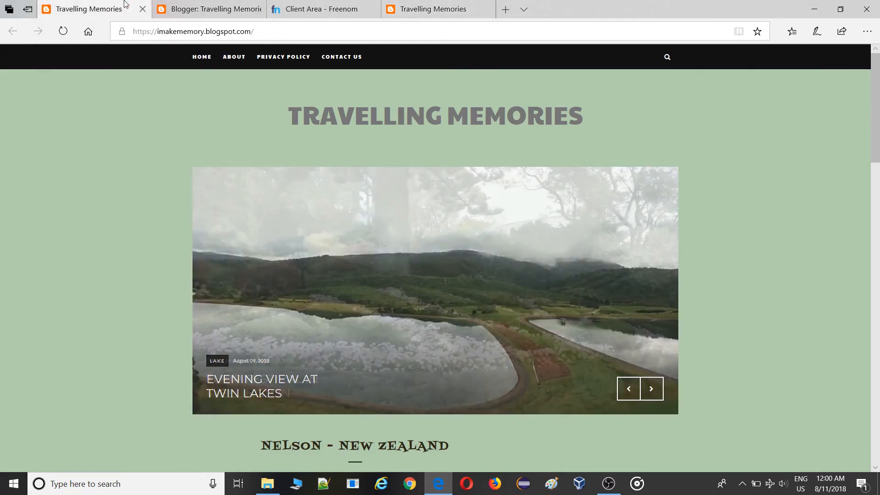
left_click(207, 10)
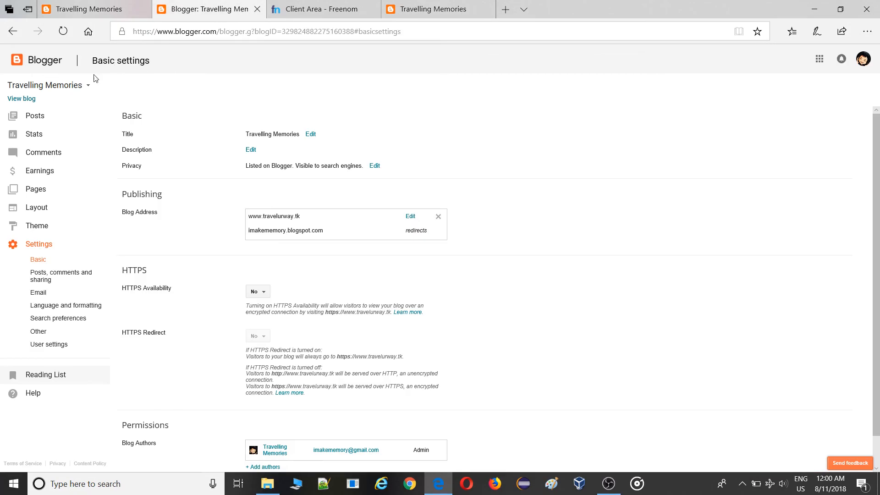